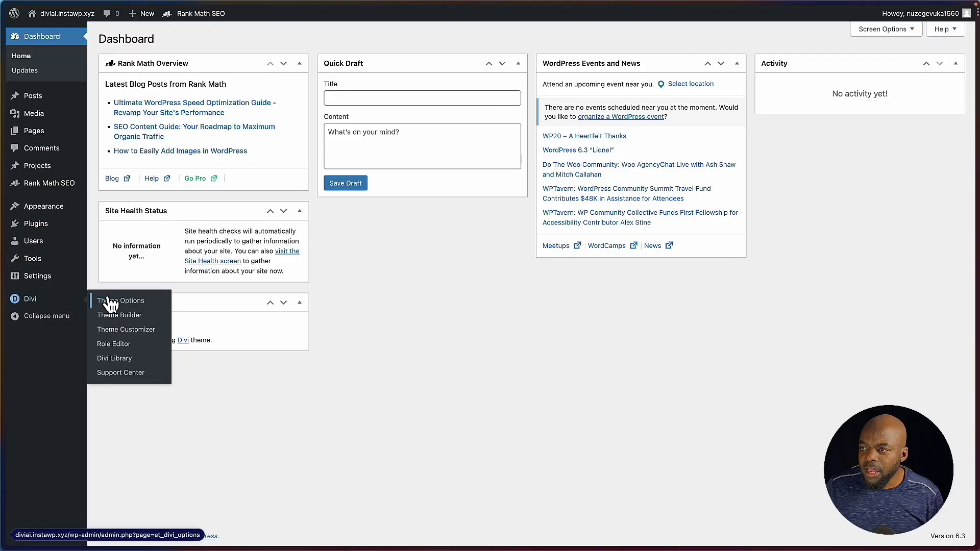
Step: Open Divi's Theme Options page from the WordPress admin sidebar
left_click(132, 303)
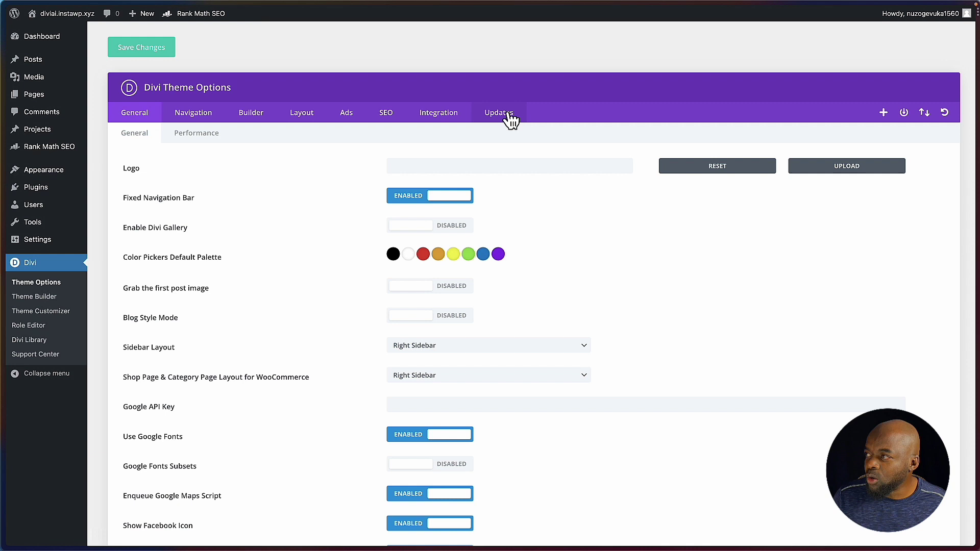
Step: Switch to the Updates tab to check the stored username and API key
left_click(511, 119)
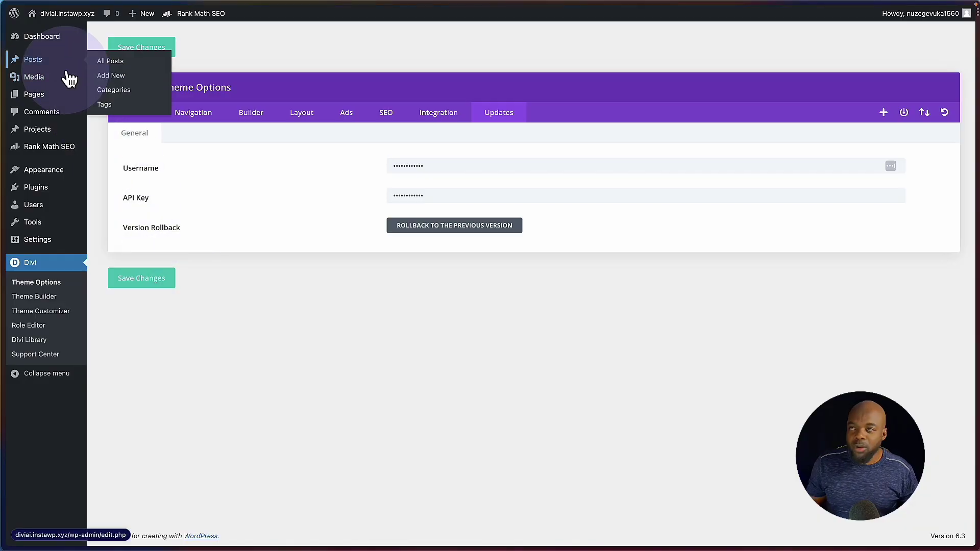
Step: Create a new post titled 'Benefits of sourdough bread' and enable Divi Builder for it
left_click(113, 77)
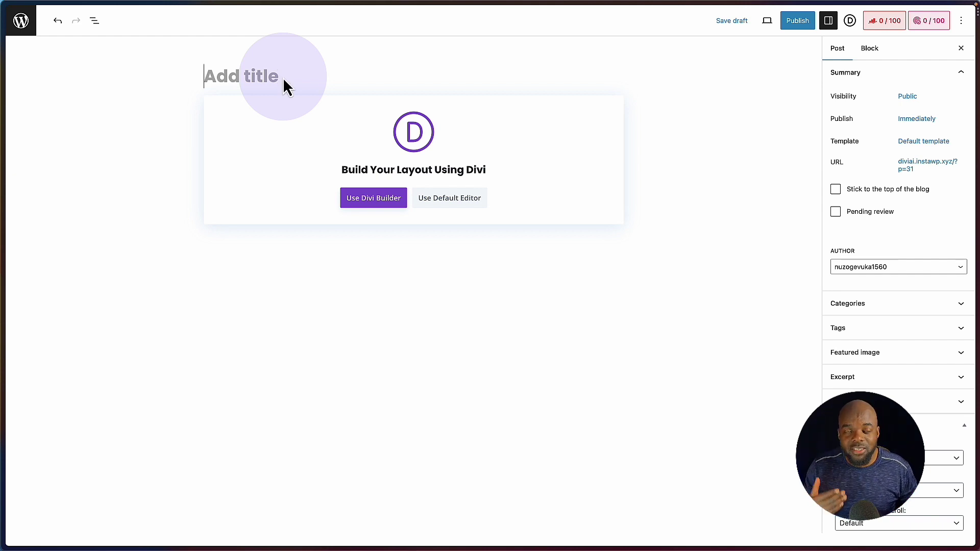
type("Benefits of sourdough bread")
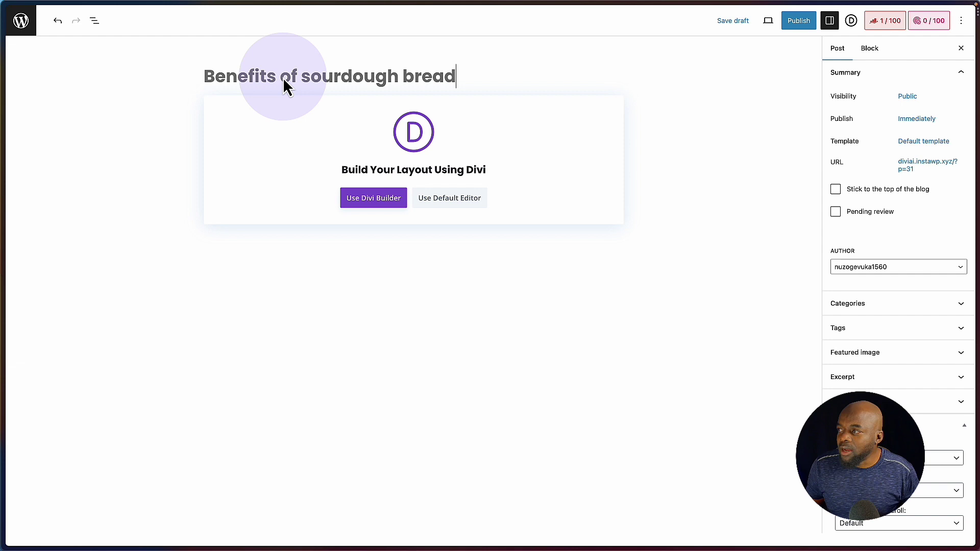
left_click(383, 199)
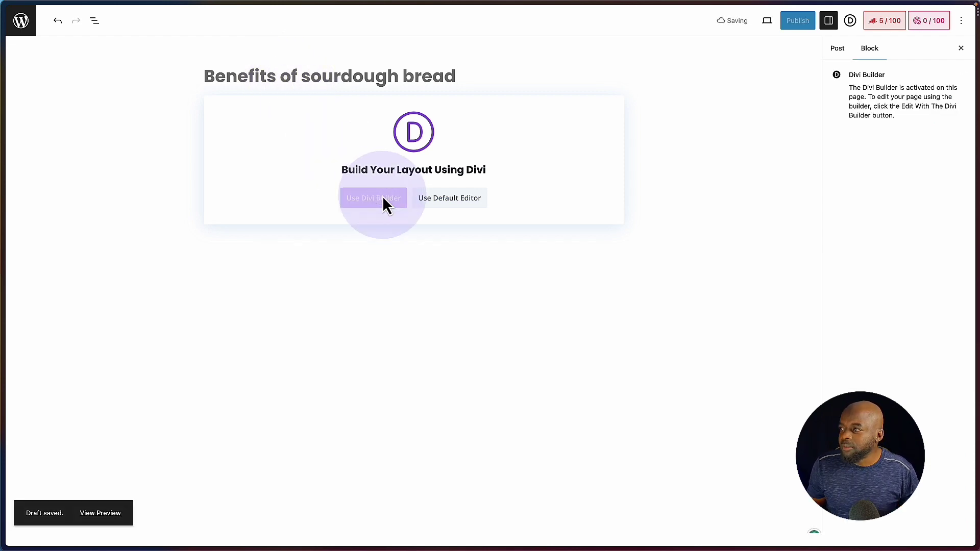
Step: Build from scratch and add a one-column row with a Text module
left_click(333, 299)
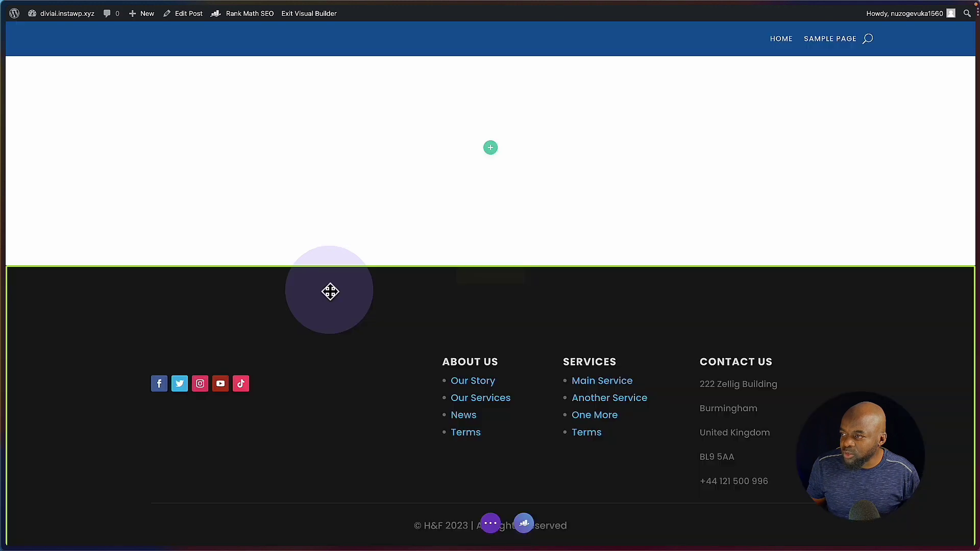
left_click(490, 148)
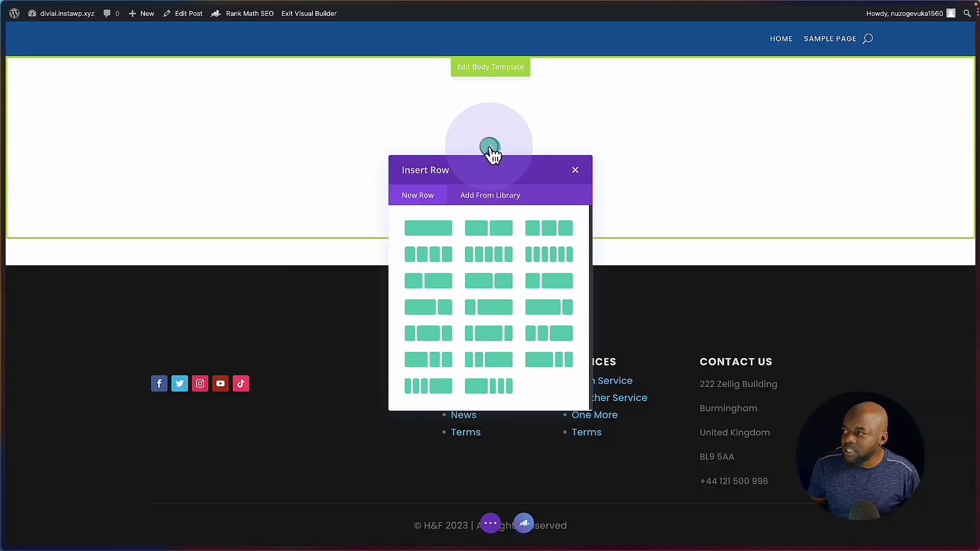
left_click(438, 234)
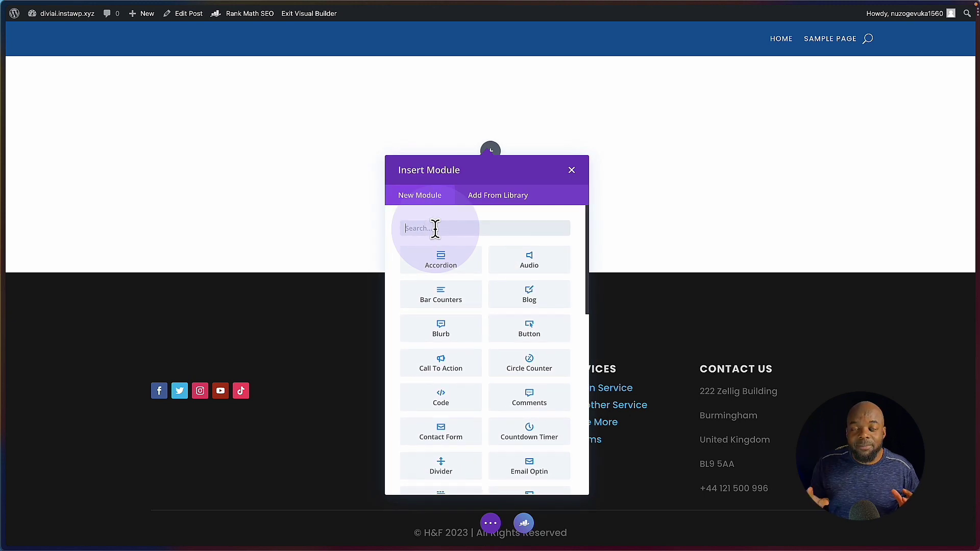
type("Text")
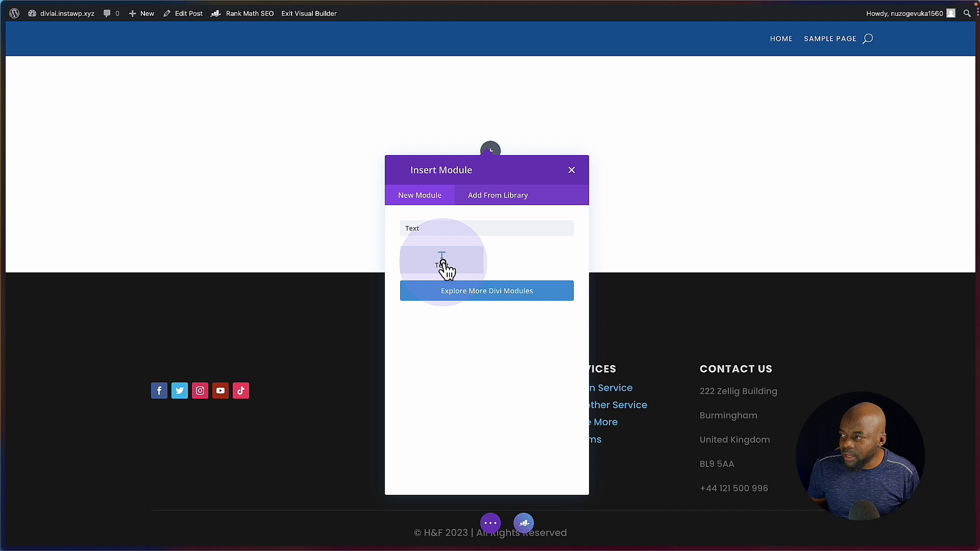
left_click(442, 262)
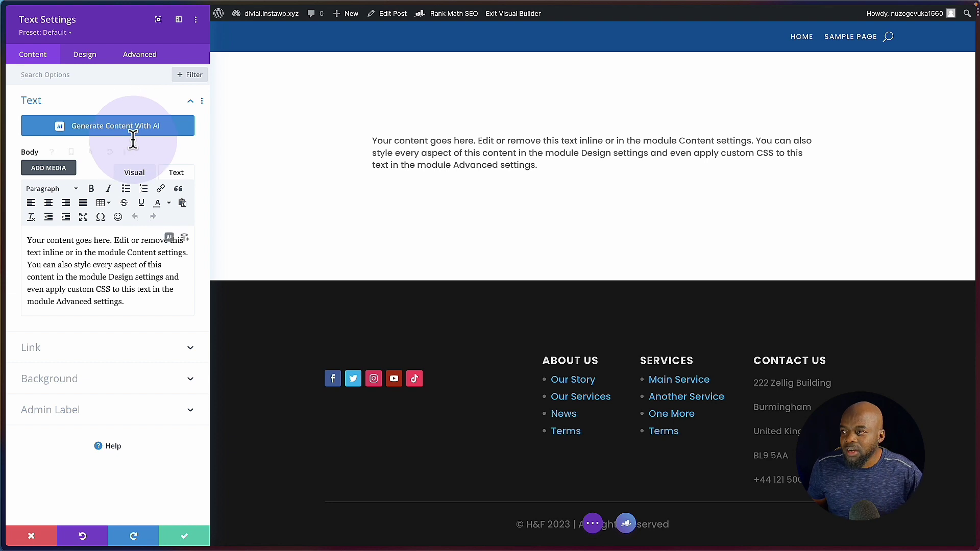
Step: Start Write With AI for the body, content type Blog Post, topic 'Benefits of sourdough bread'
mouse_move(172, 239)
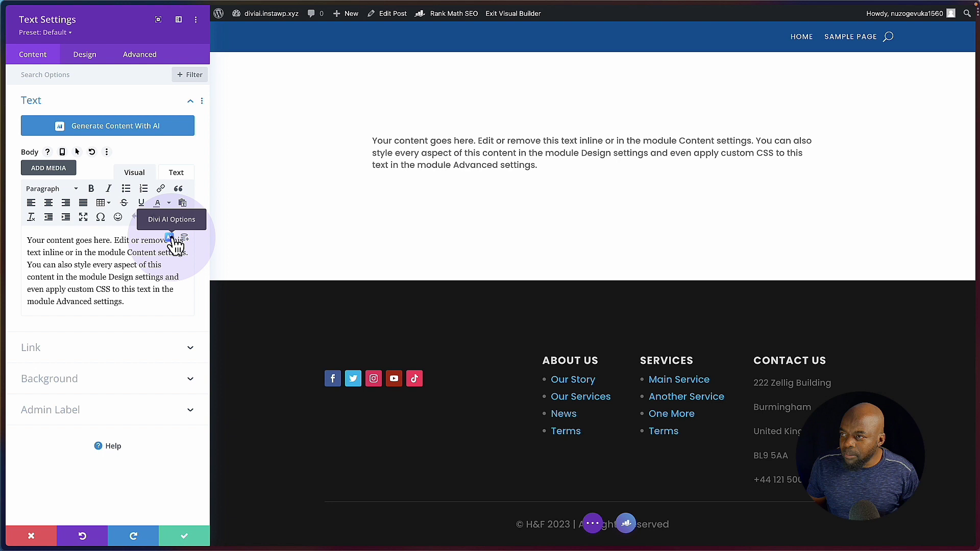
left_click(170, 238)
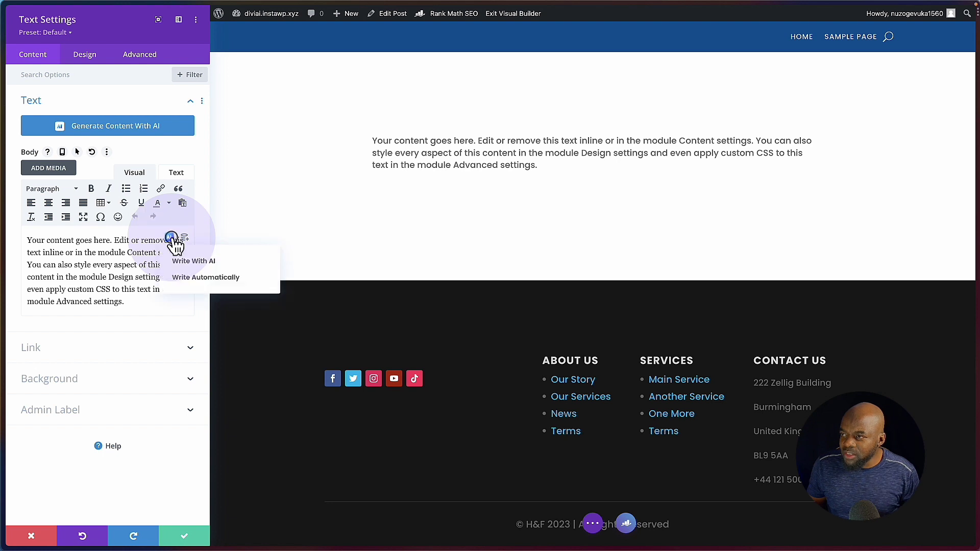
left_click(233, 263)
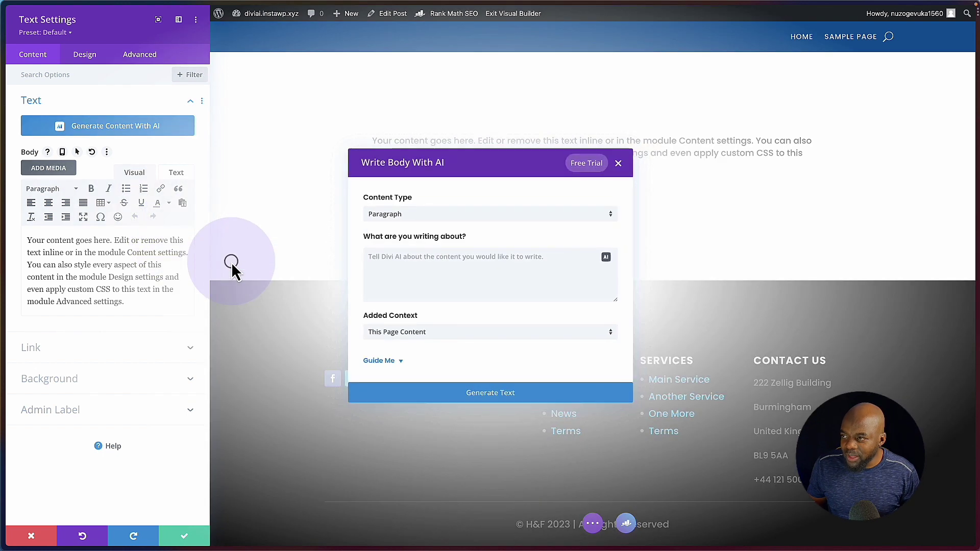
left_click(413, 221)
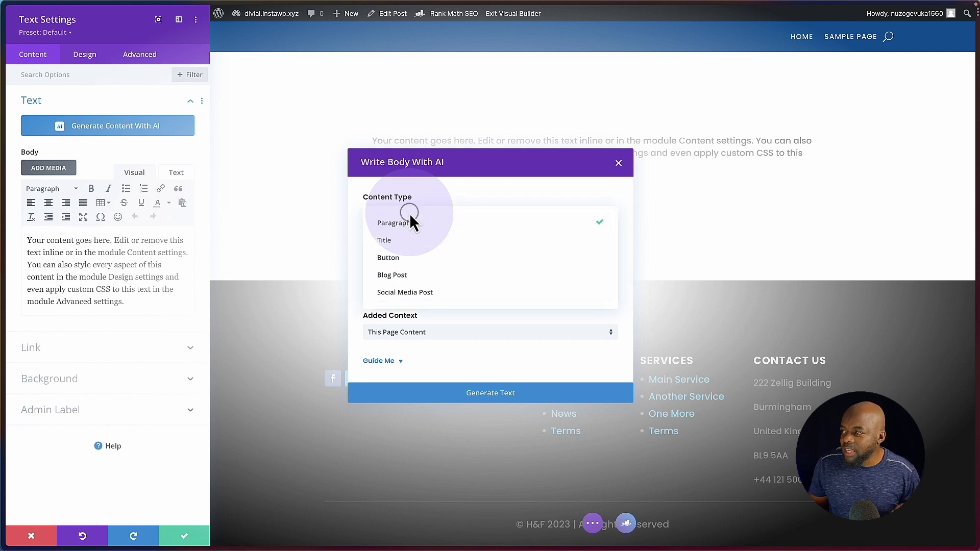
key("Down")
key("Down")
key("Down")
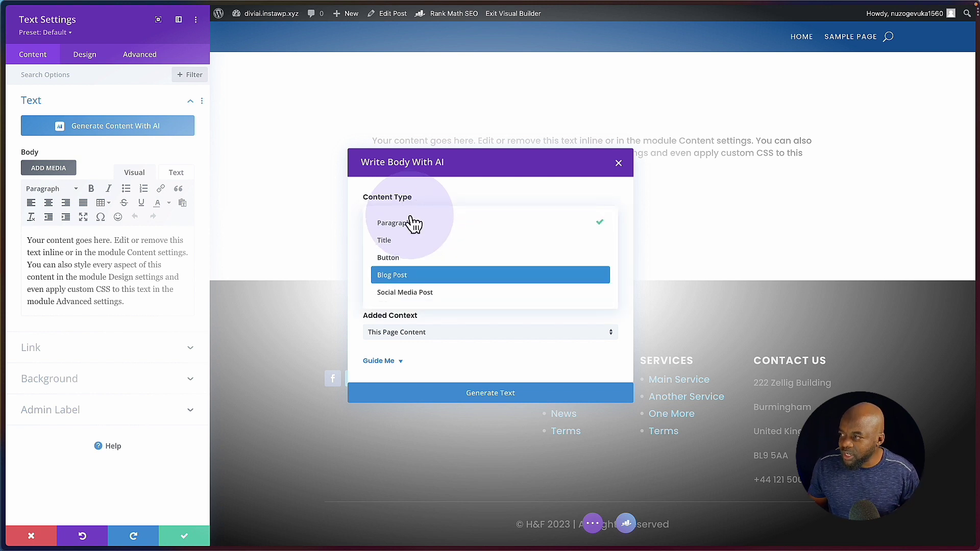
left_click(415, 278)
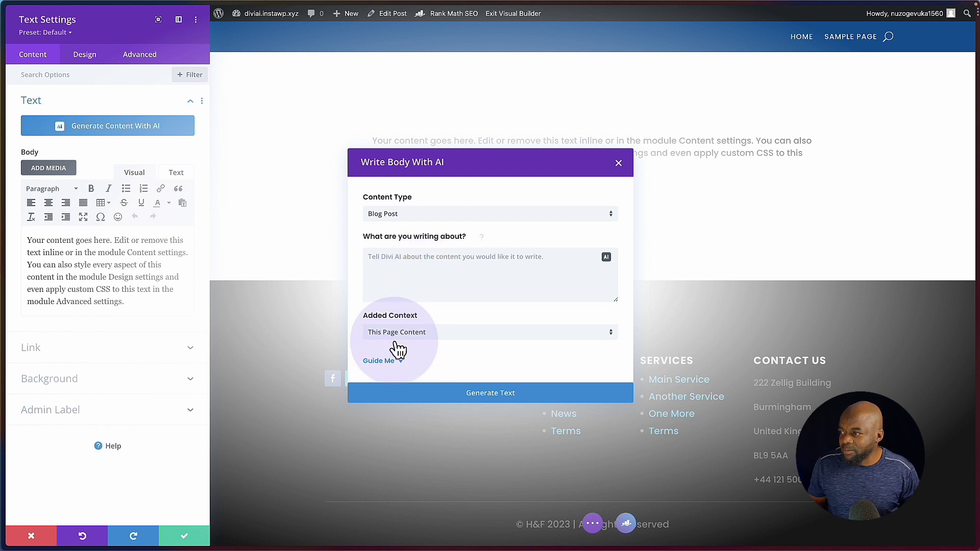
left_click(404, 259)
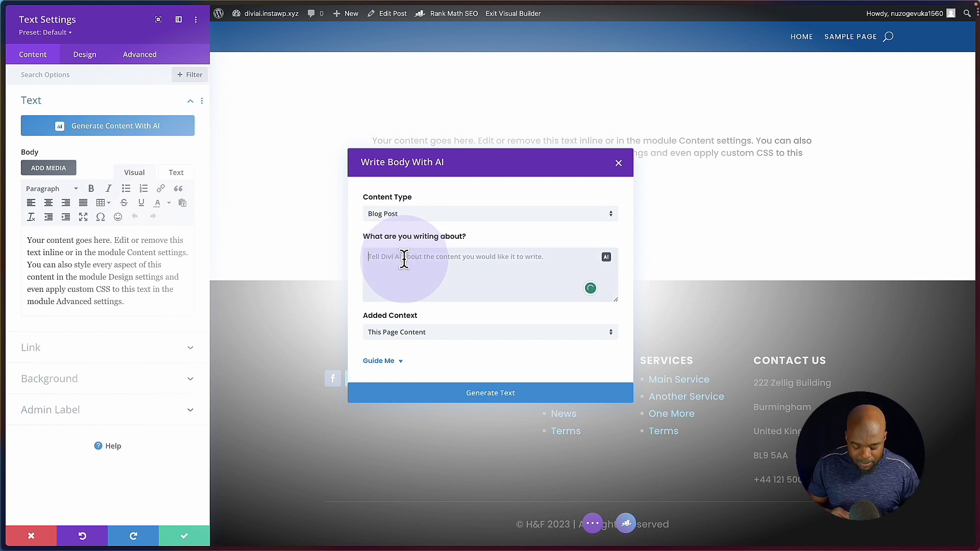
type("Bene")
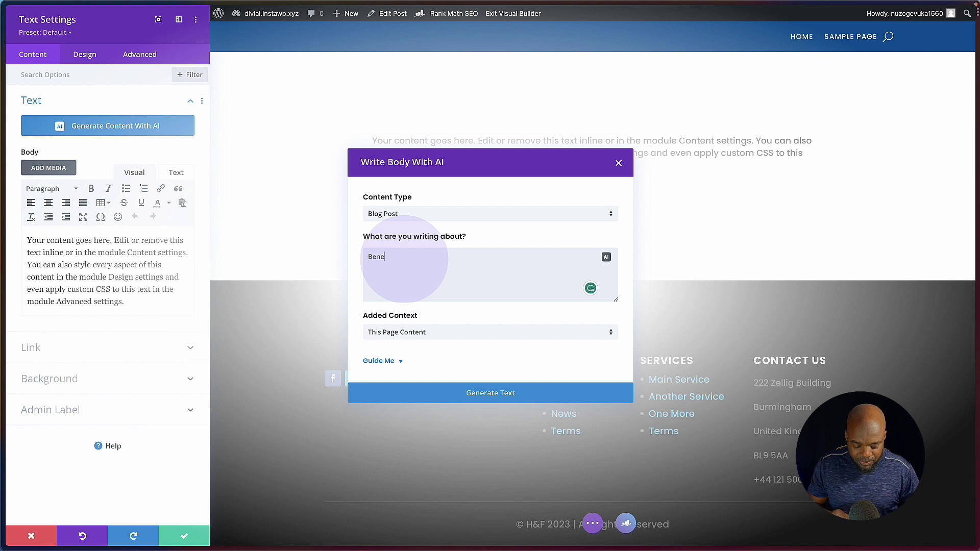
type("fits of sourdough bread")
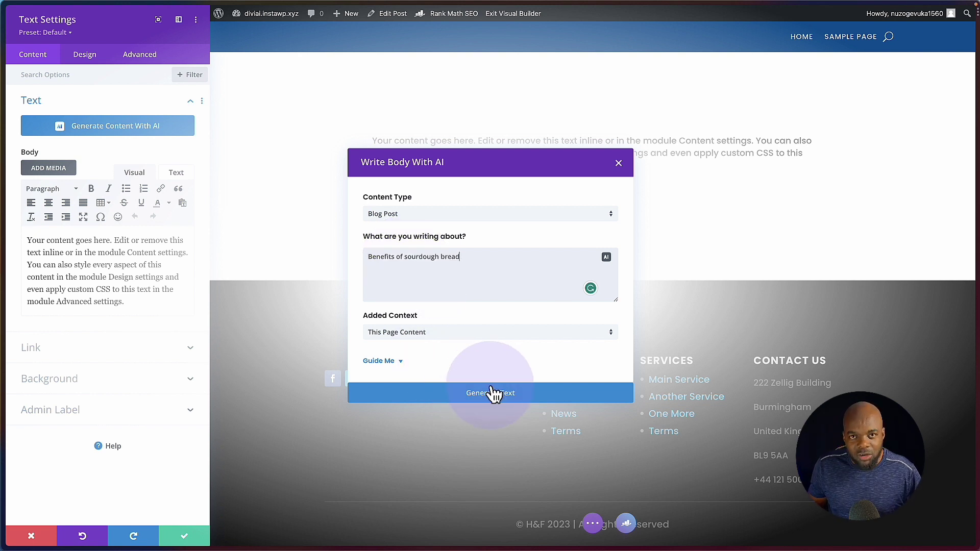
Step: Show the extra AI writer options and keep the tone of voice Informative
left_click(400, 362)
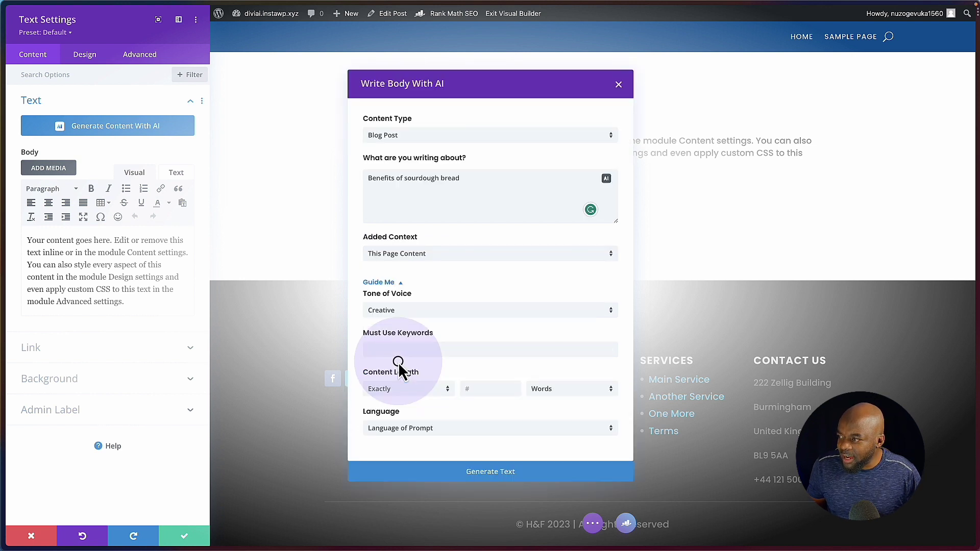
left_click(412, 311)
key("Down")
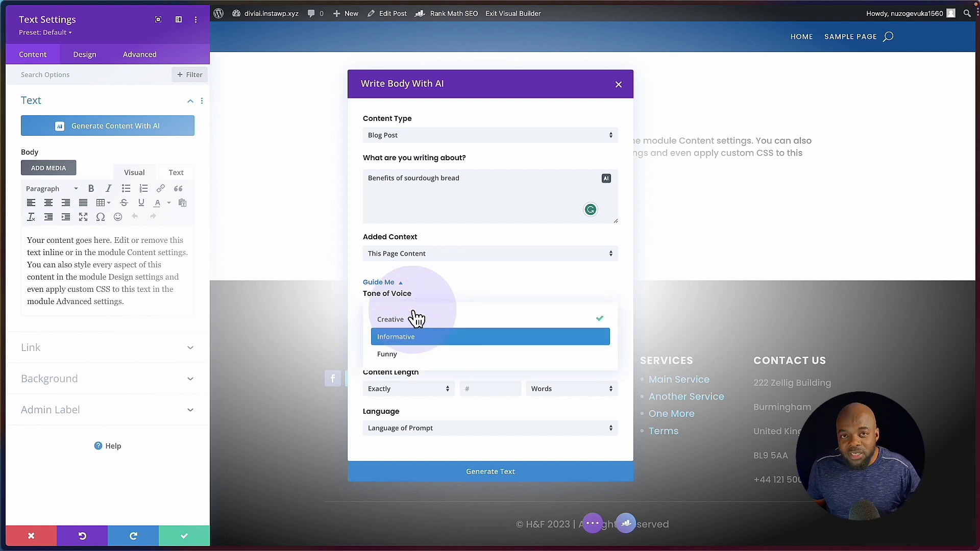
key("Down")
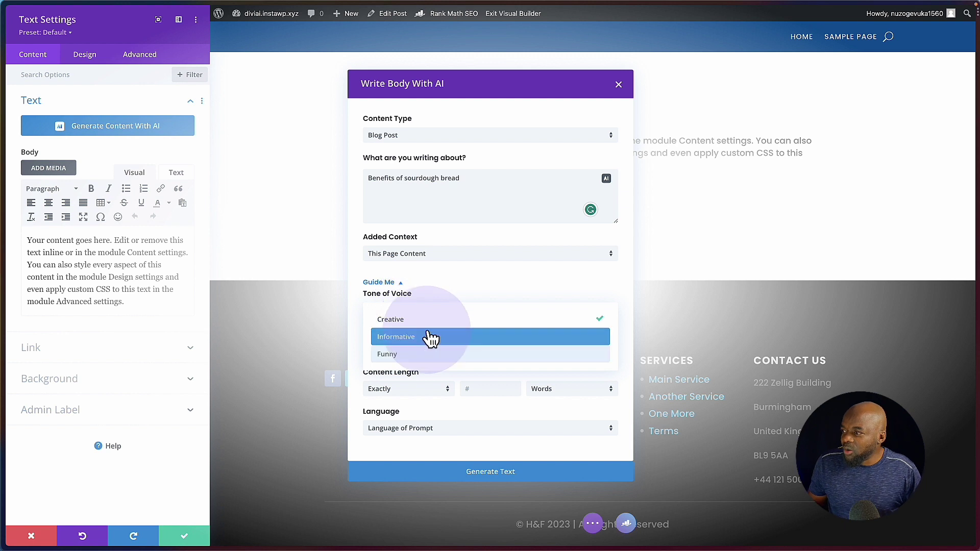
left_click(434, 341)
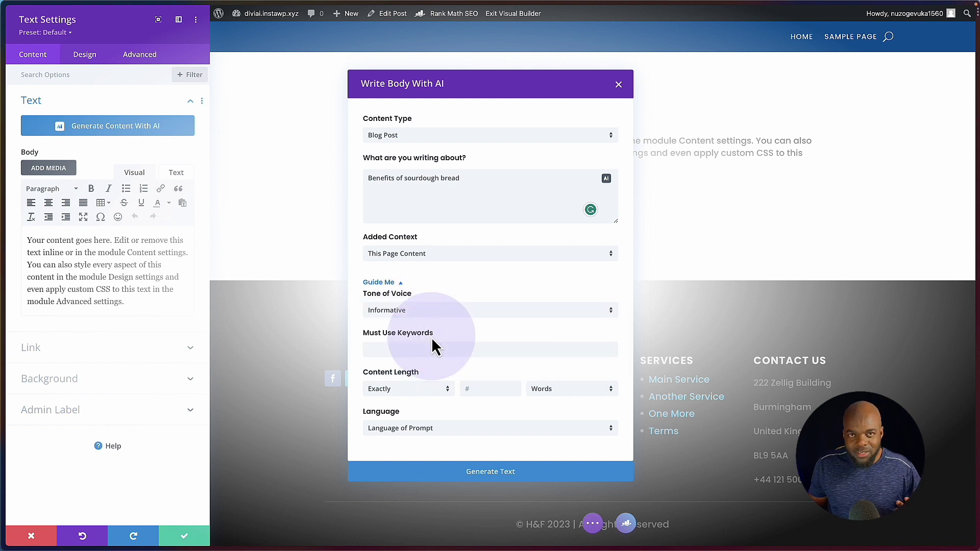
Step: Require keyword 'sourdough bread', target 5000 words, and set Added Context to No Context
left_click(377, 351)
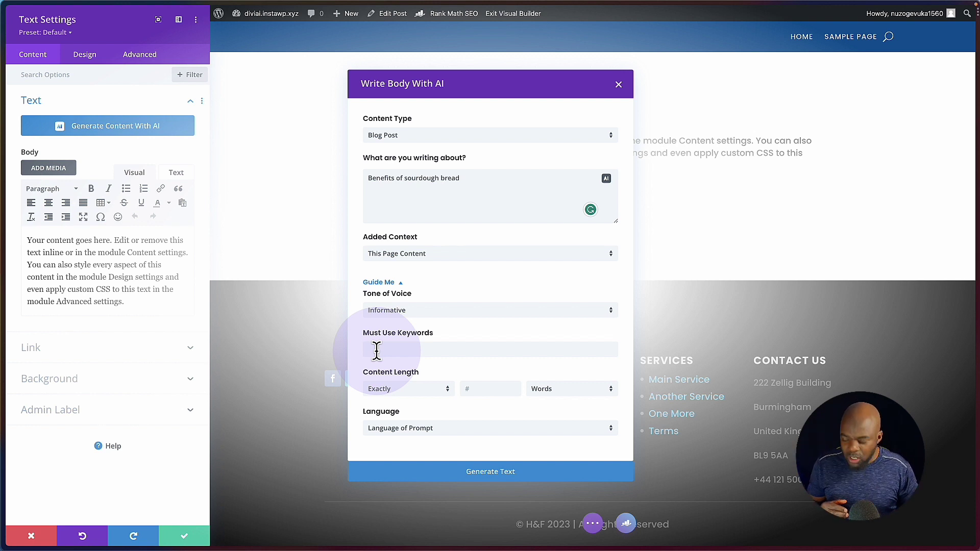
left_click(376, 350)
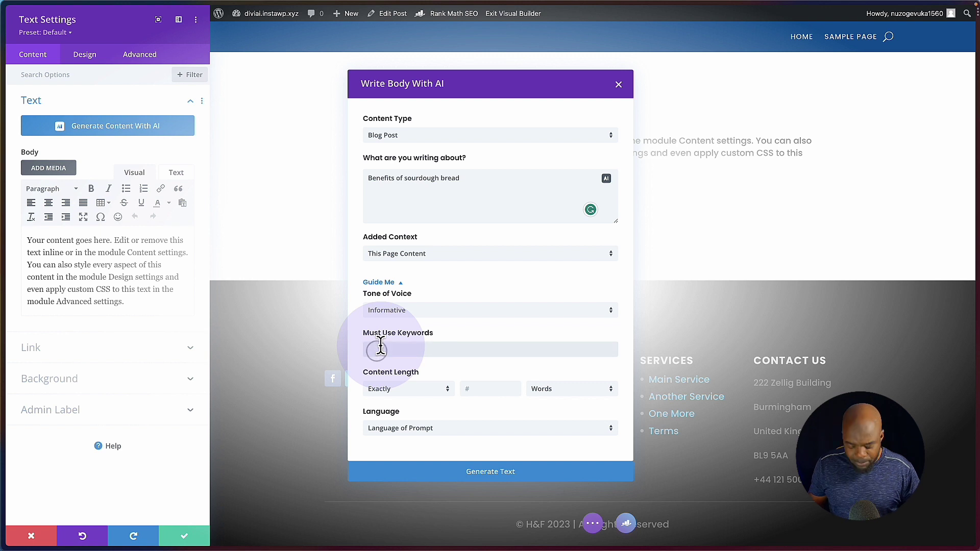
type("sourdough bread")
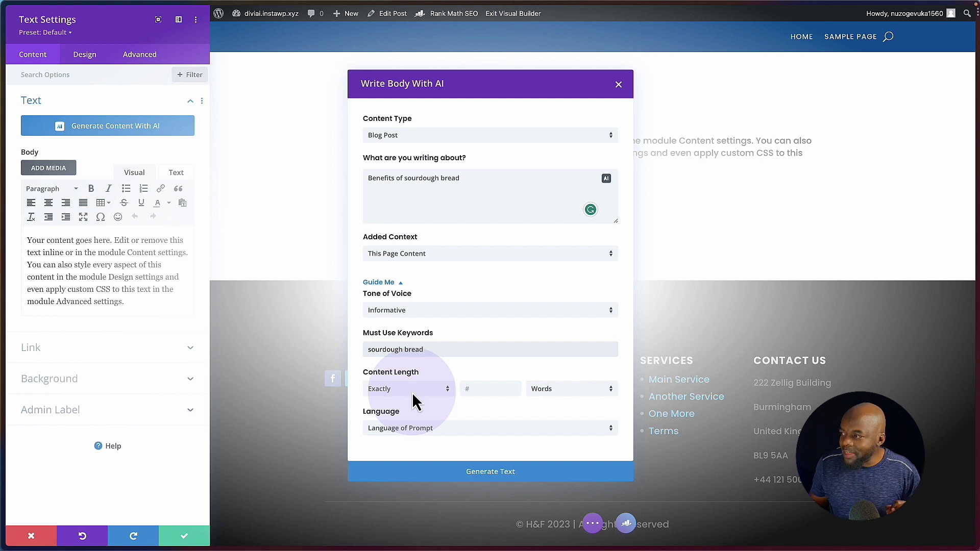
left_click(478, 389)
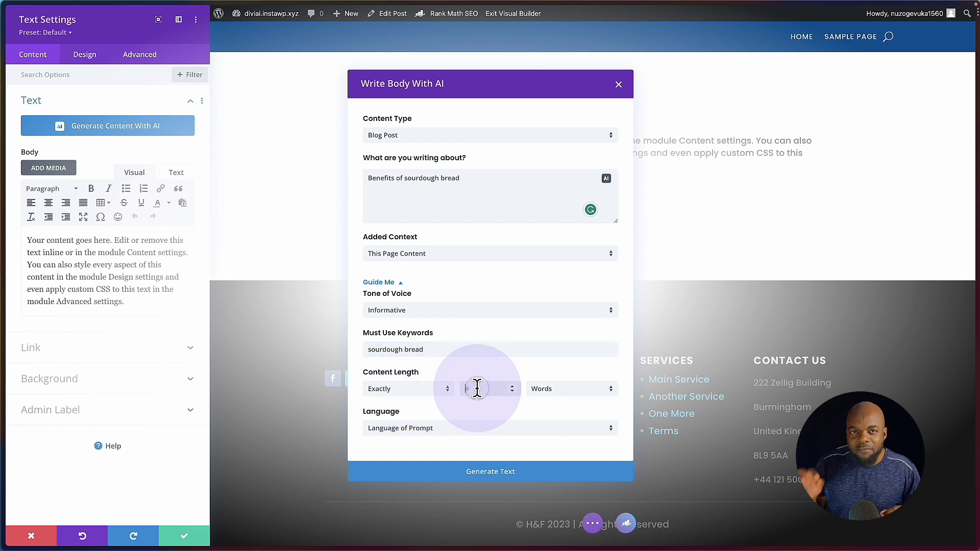
type("500")
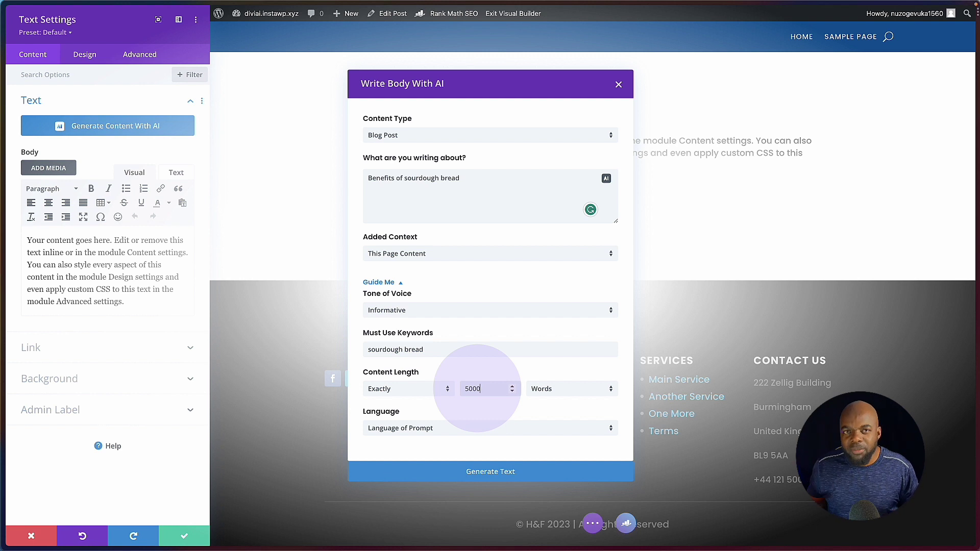
type("0")
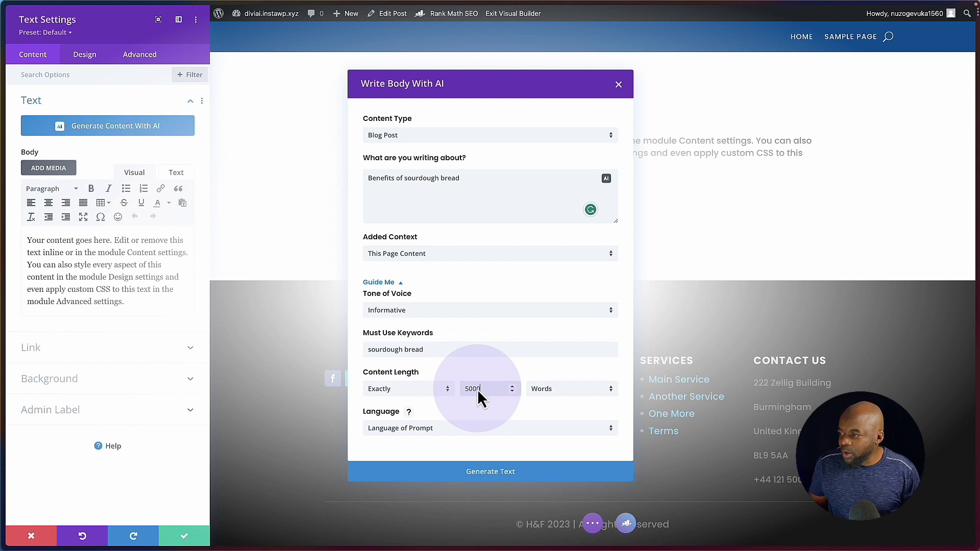
left_click(417, 262)
left_click(546, 313)
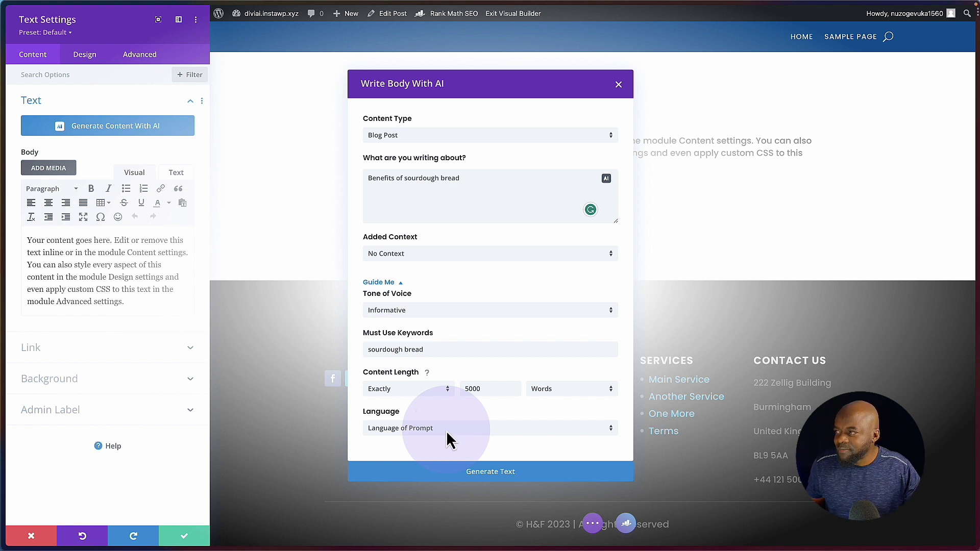
Step: Generate the AI article and wait for the 'Benefits of Sourdough Bread' results
left_click(504, 475)
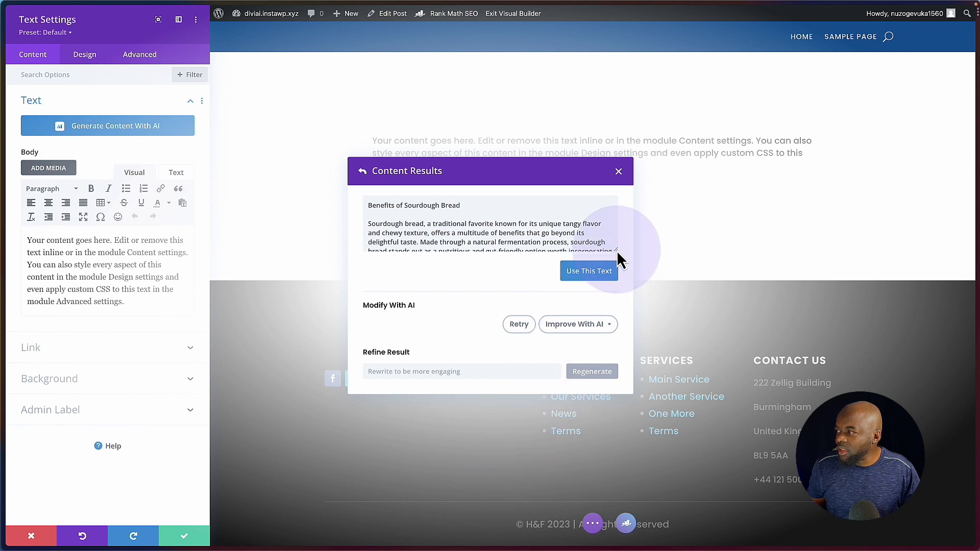
Step: Enlarge and read through the generated article, then apply Fix Spelling & Grammar
left_click_drag(617, 251, 626, 508)
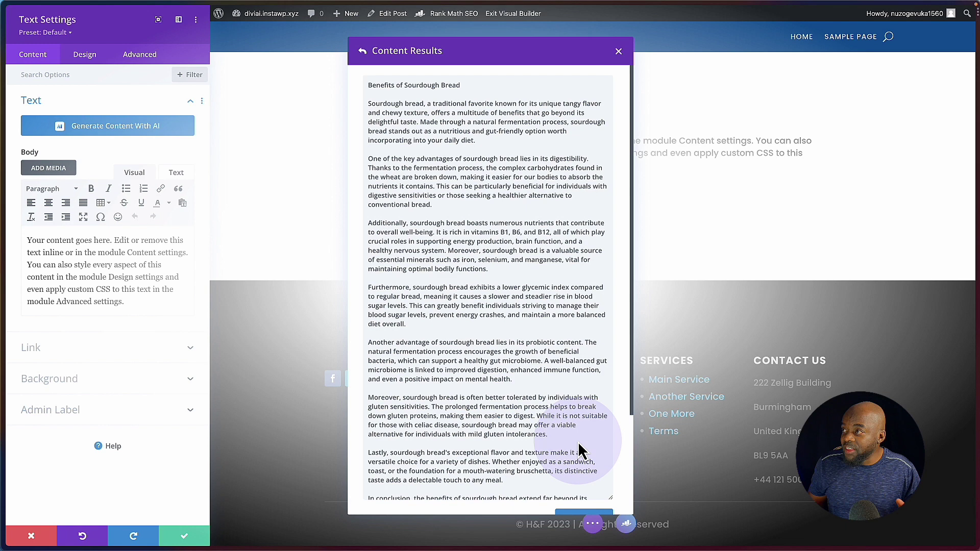
scroll(480, 315, "down", 2)
scroll(480, 315, "down", 2)
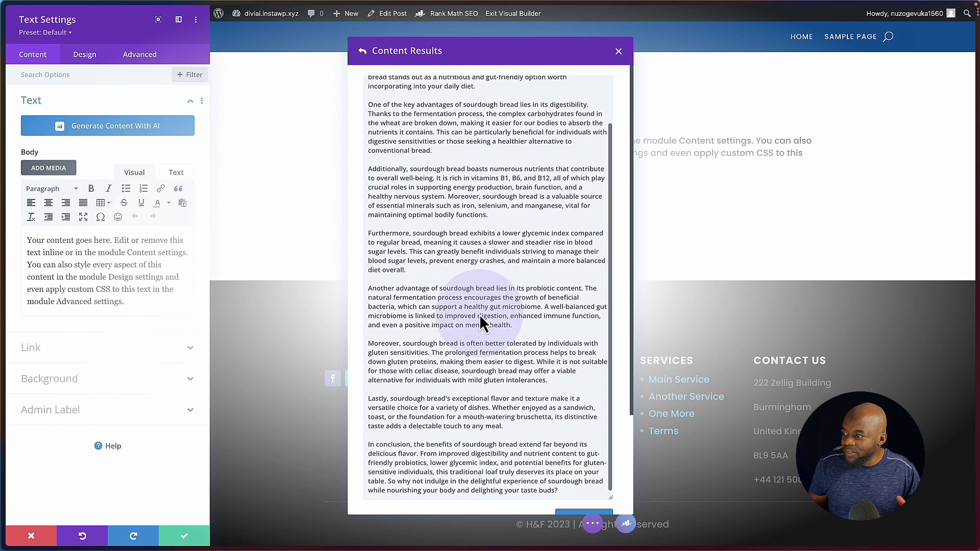
scroll(480, 314, "up", 4)
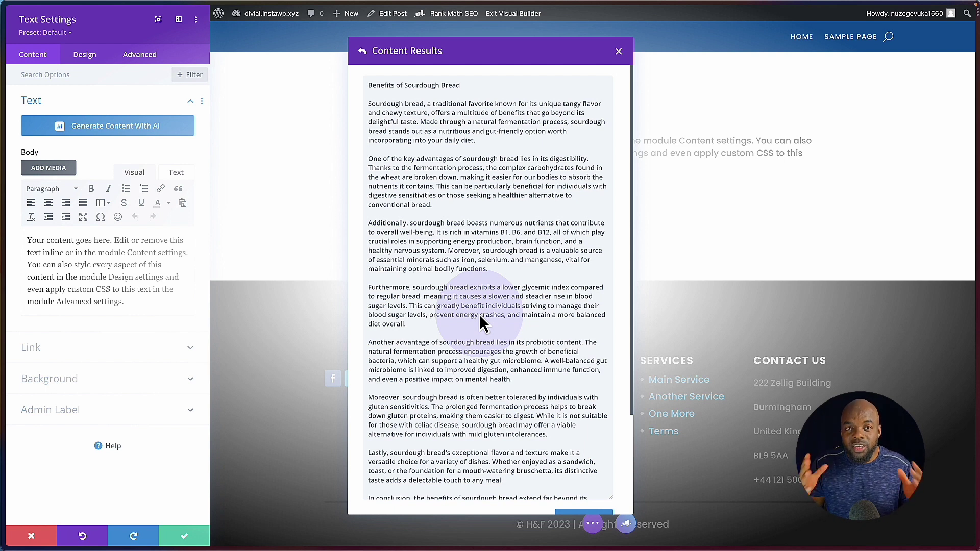
scroll(479, 315, "down", 2)
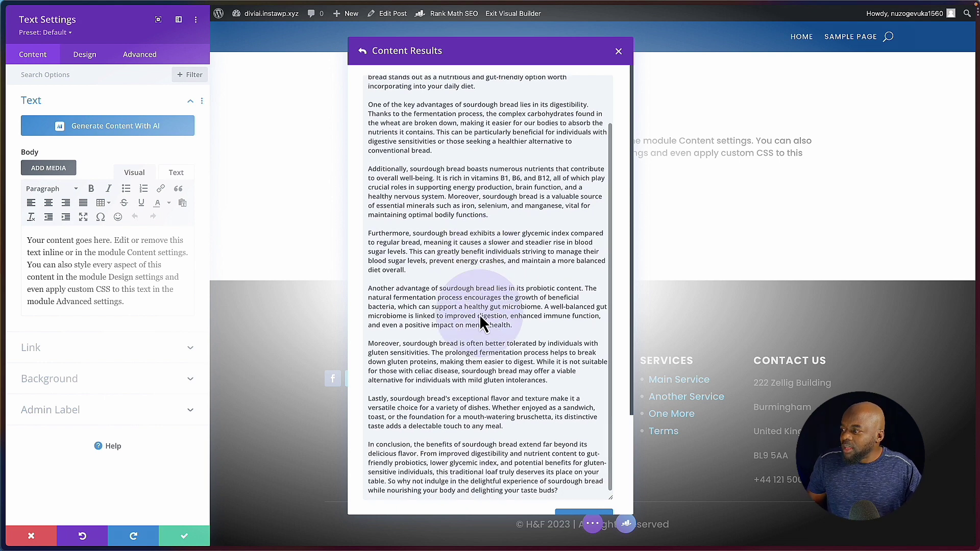
scroll(632, 418, "down", 3)
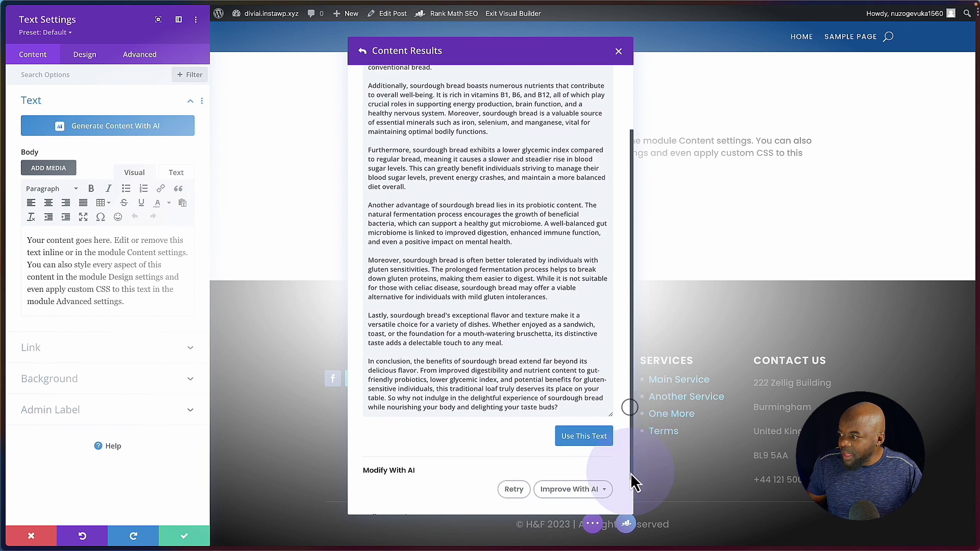
scroll(388, 449, "down", 2)
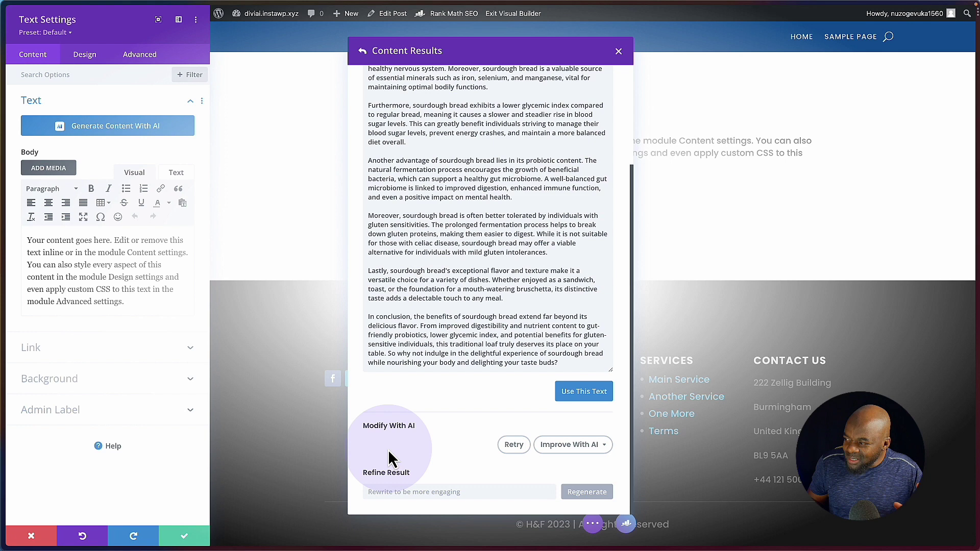
left_click(599, 451)
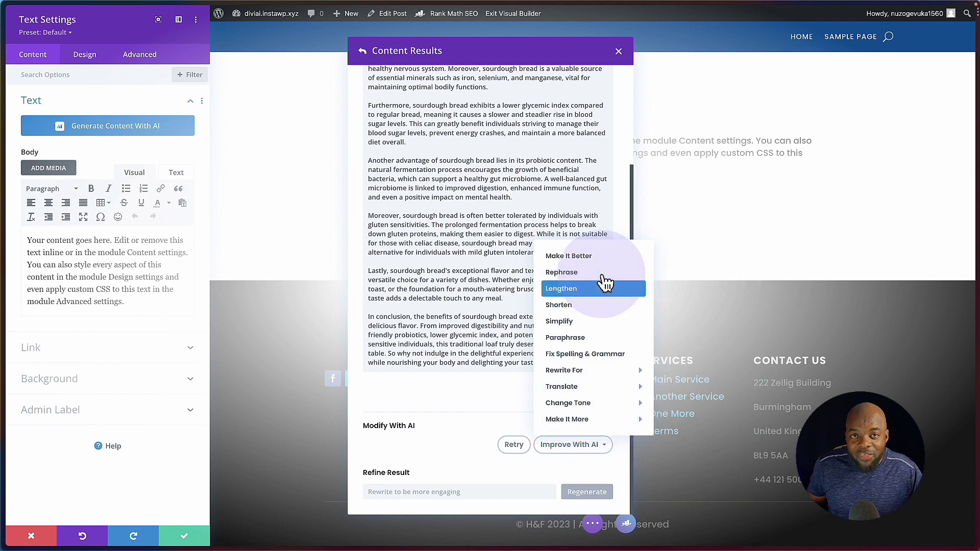
left_click(601, 354)
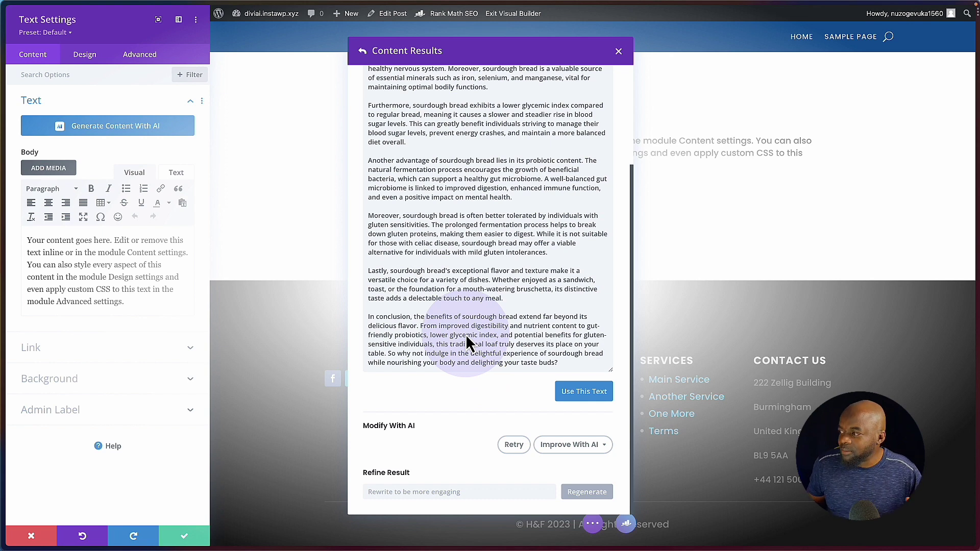
Step: Insert the generated article into the Text module and scroll to check it
left_click(597, 396)
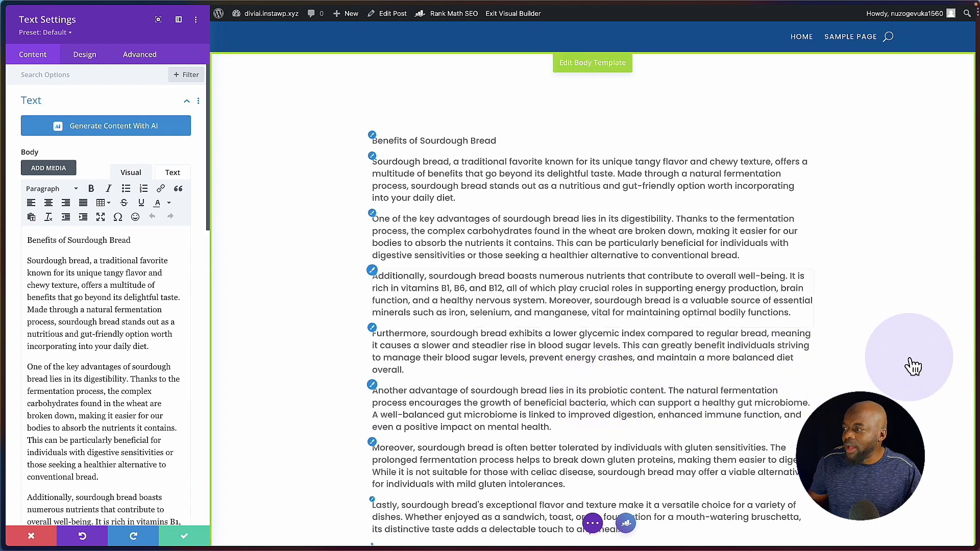
scroll(914, 367, "down", 4)
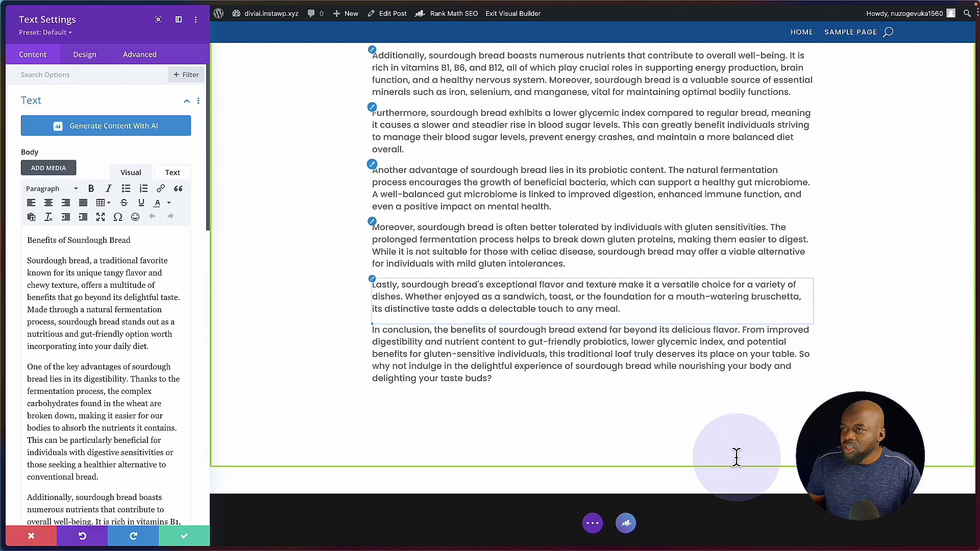
Step: Set 'sourdough bread' as the Rank Math focus keyword and review the 49/100 score
left_click(627, 525)
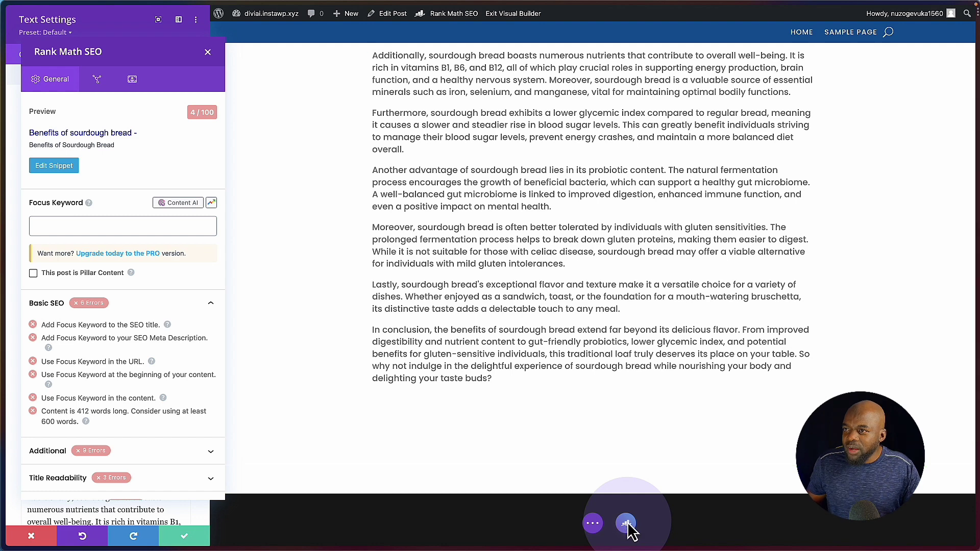
scroll(417, 317, "up", 1)
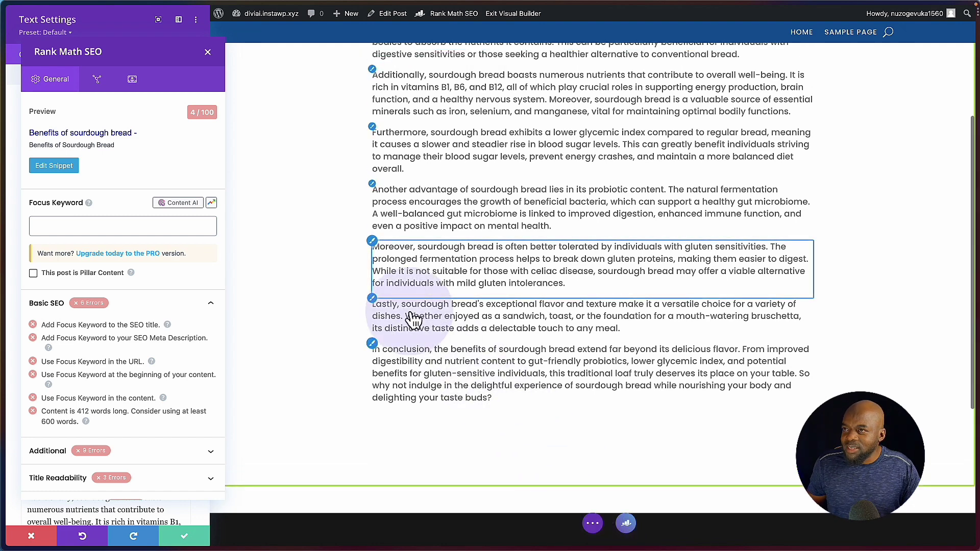
left_click(207, 118)
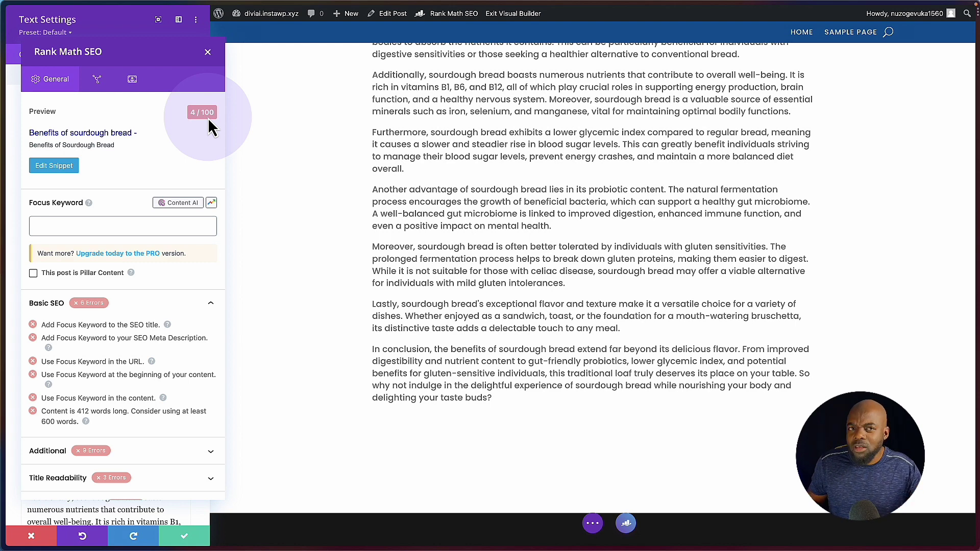
left_click(125, 227)
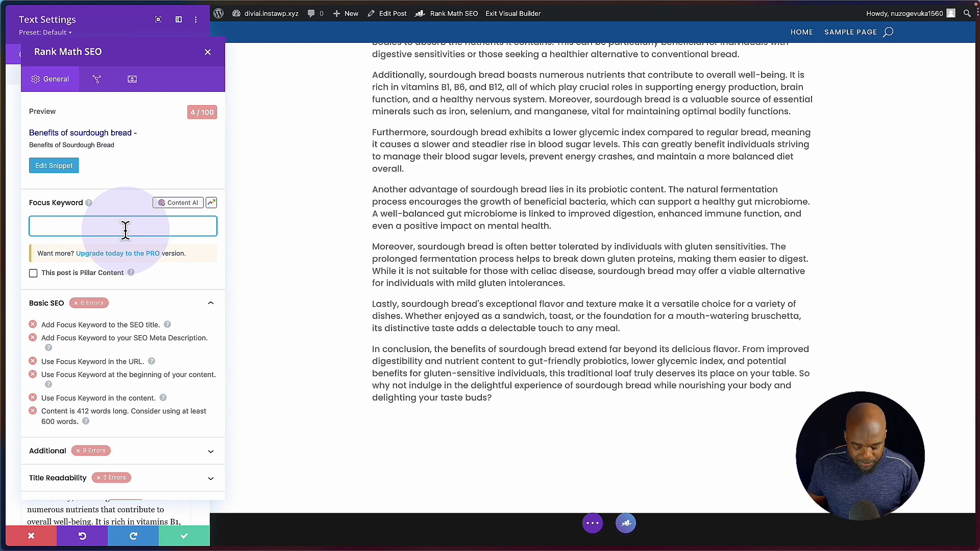
type("sourdough bread")
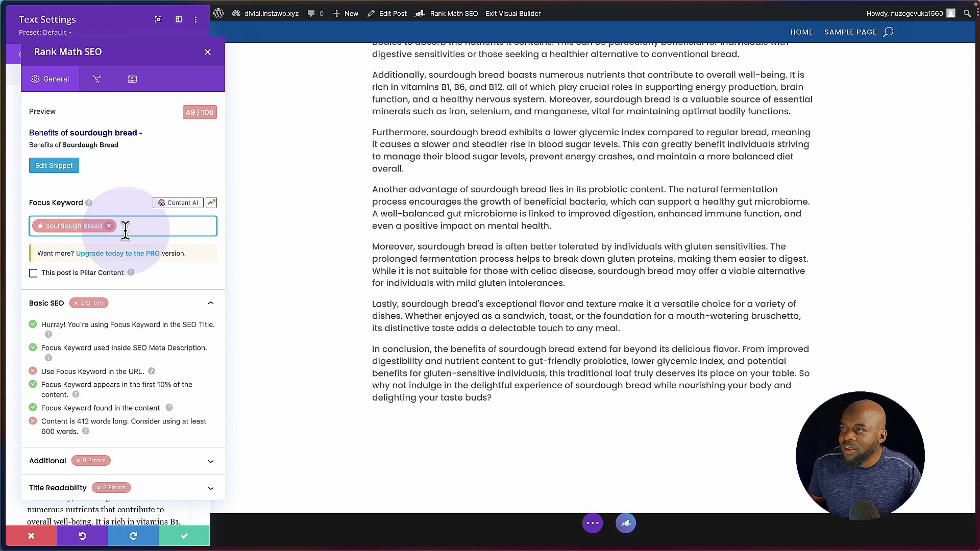
scroll(403, 219, "up", 4)
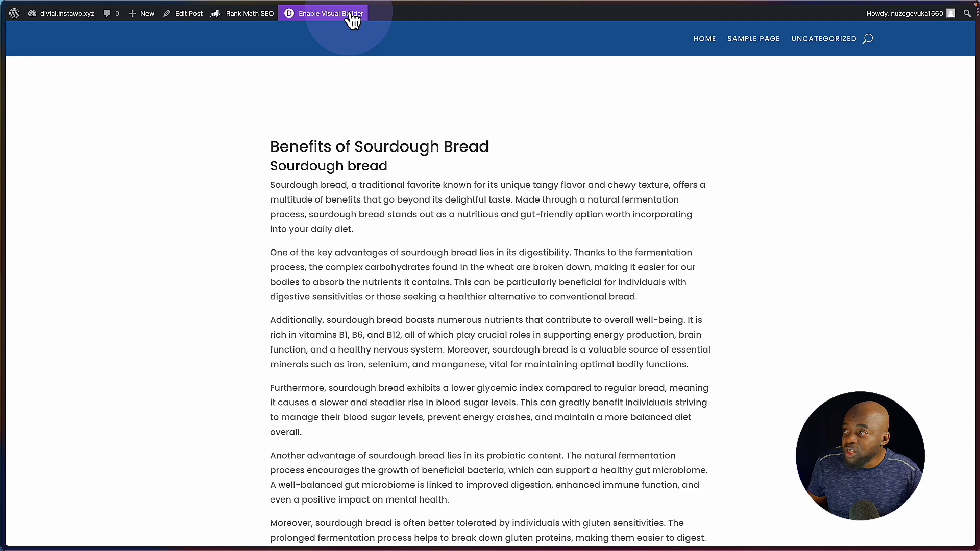
Step: Enable the Visual Builder, insert an Image module under the article text, and choose Generate With AI
left_click(353, 15)
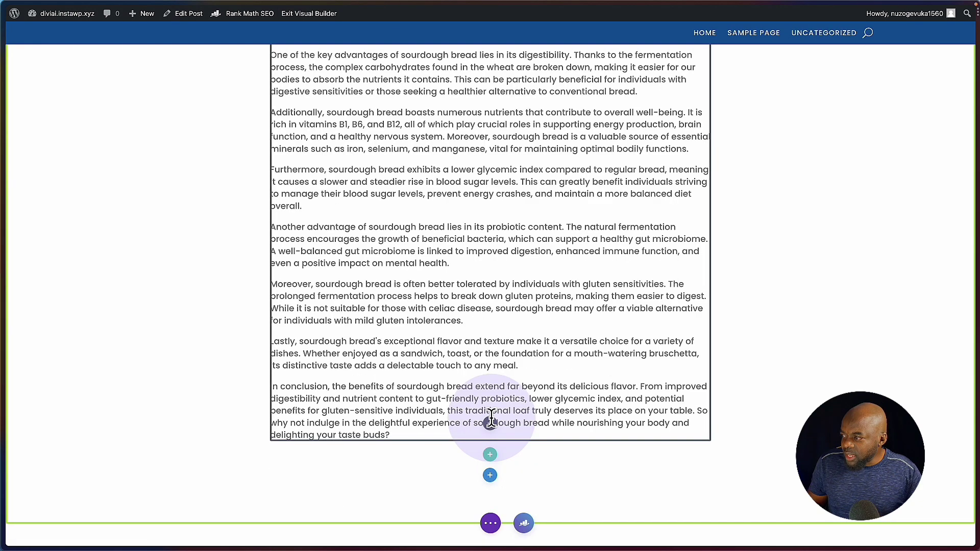
left_click(490, 423)
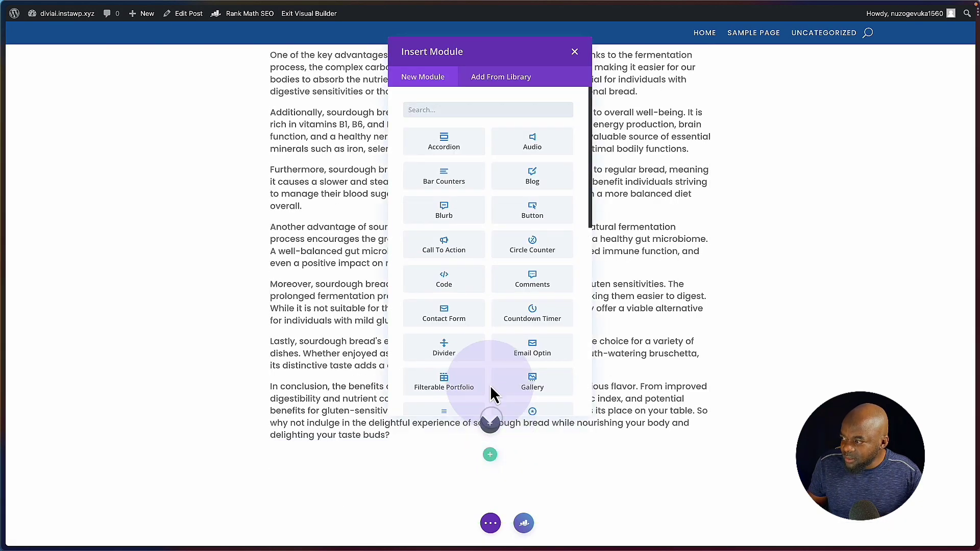
left_click(475, 111)
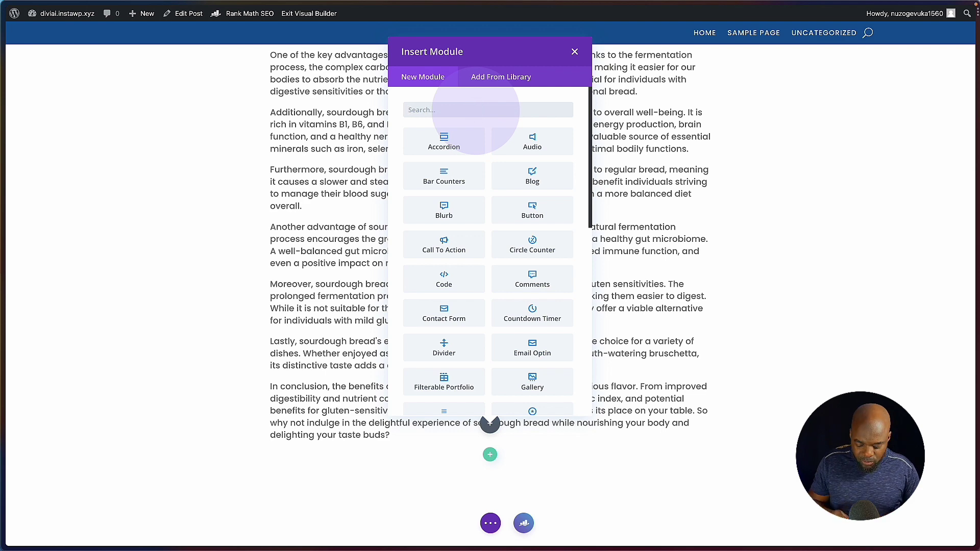
type("image")
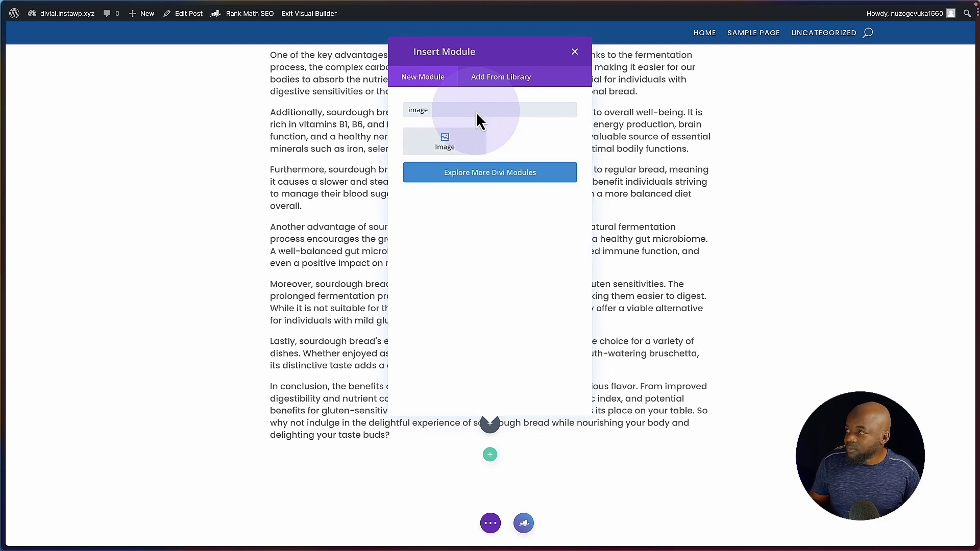
left_click(459, 140)
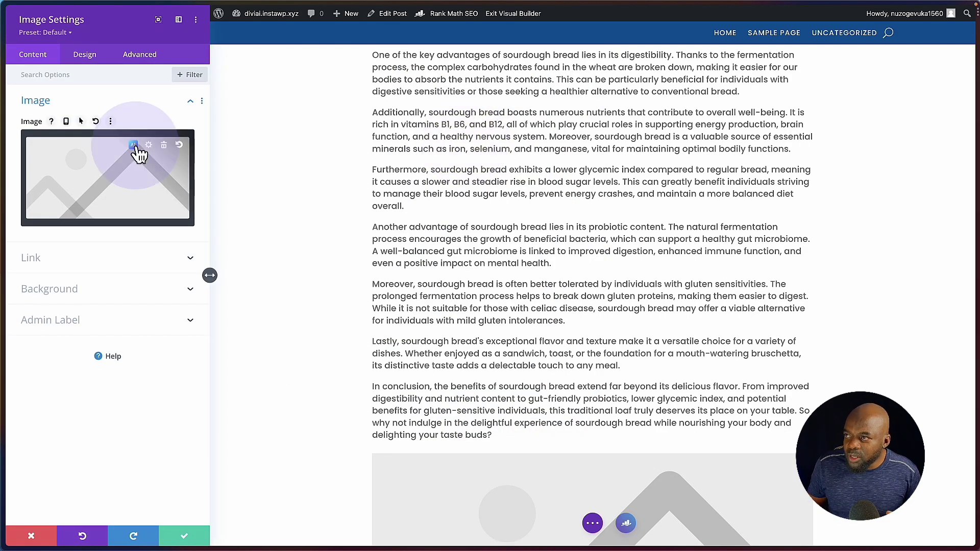
left_click(134, 146)
Step: Start AI image generation with the description 'Sourdough bread on a table'
left_click(192, 169)
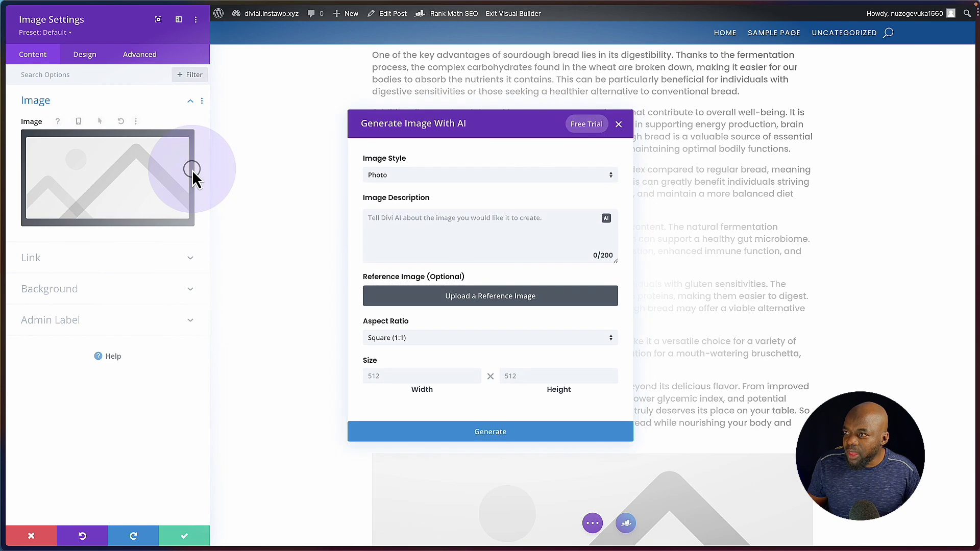
left_click(389, 220)
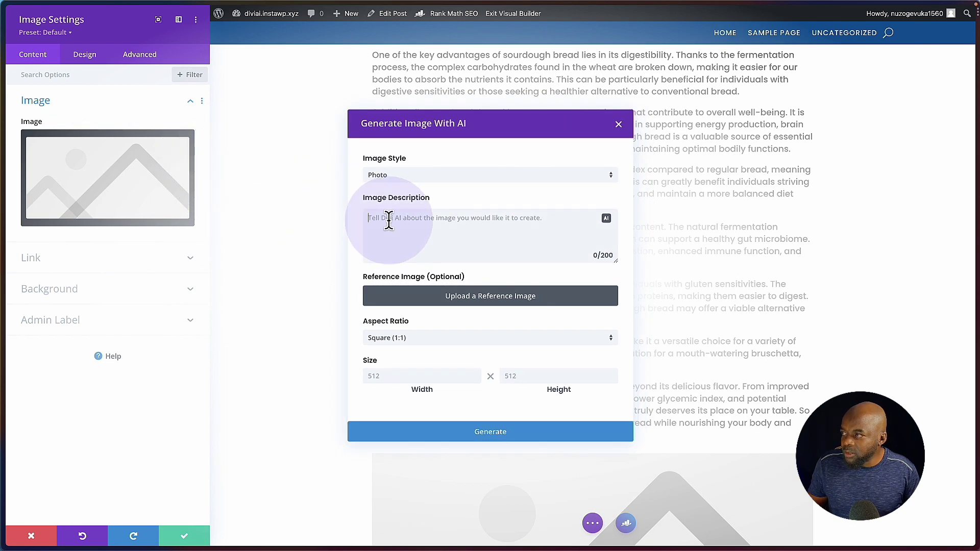
type("Sourdough bread")
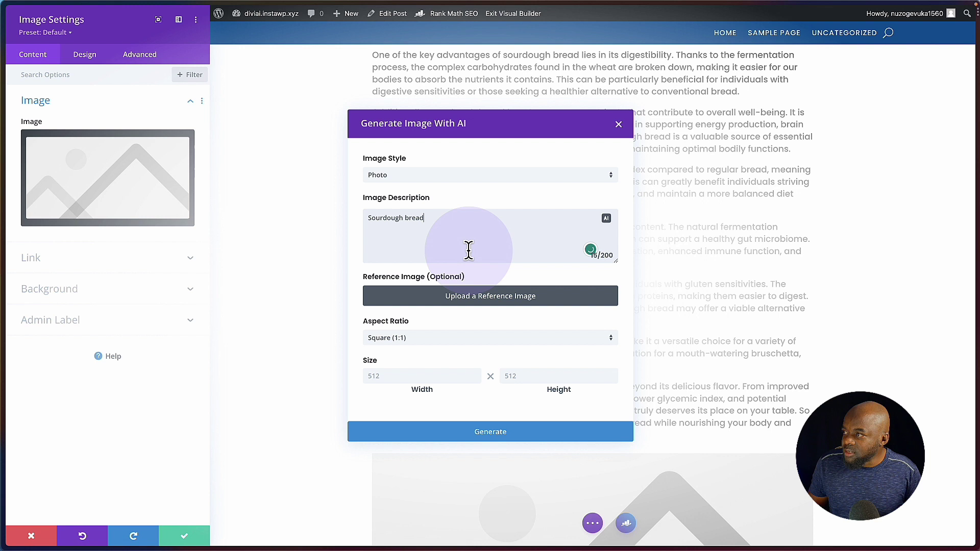
type(" on a ")
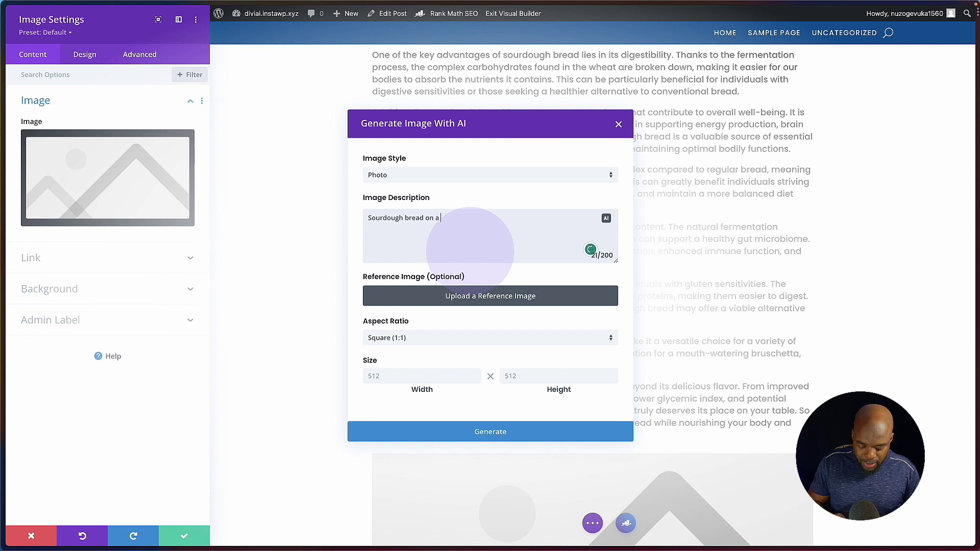
type("table")
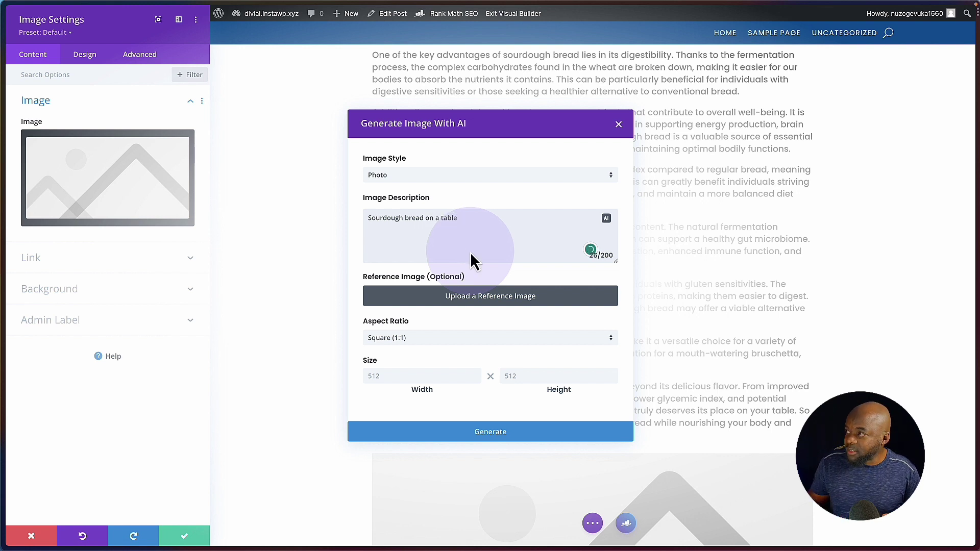
Step: Set the aspect ratio to Custom Size at 1280 × 720
left_click(422, 341)
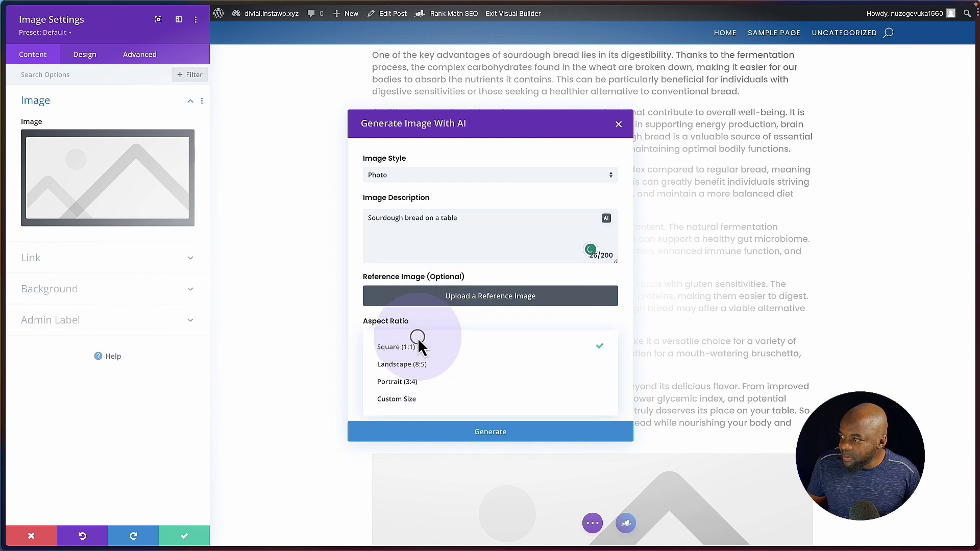
left_click(407, 405)
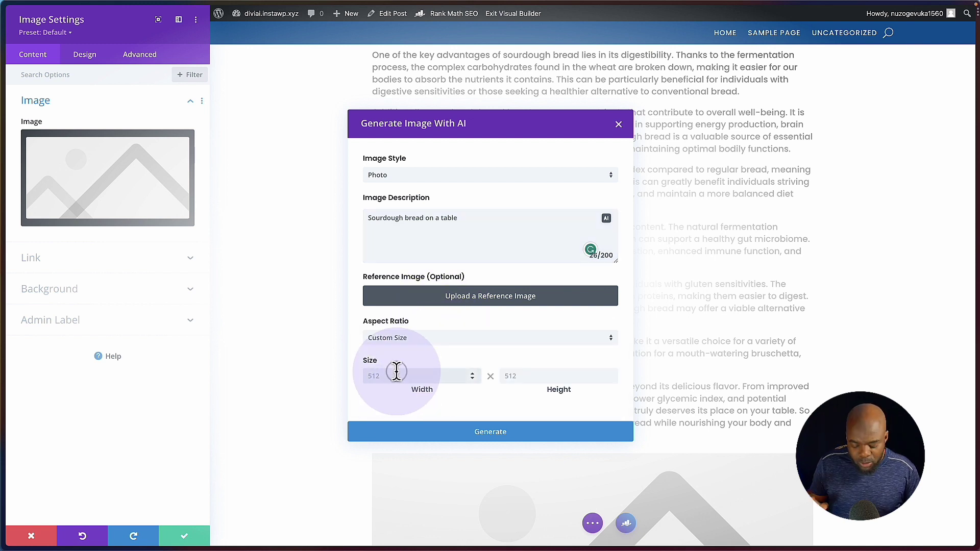
left_click(397, 372)
type("1280")
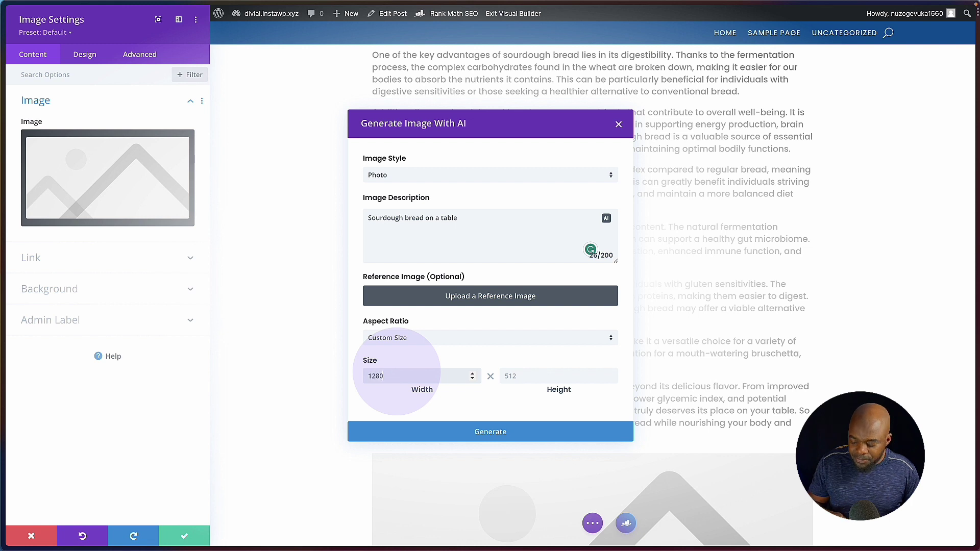
left_click(560, 376)
type("7")
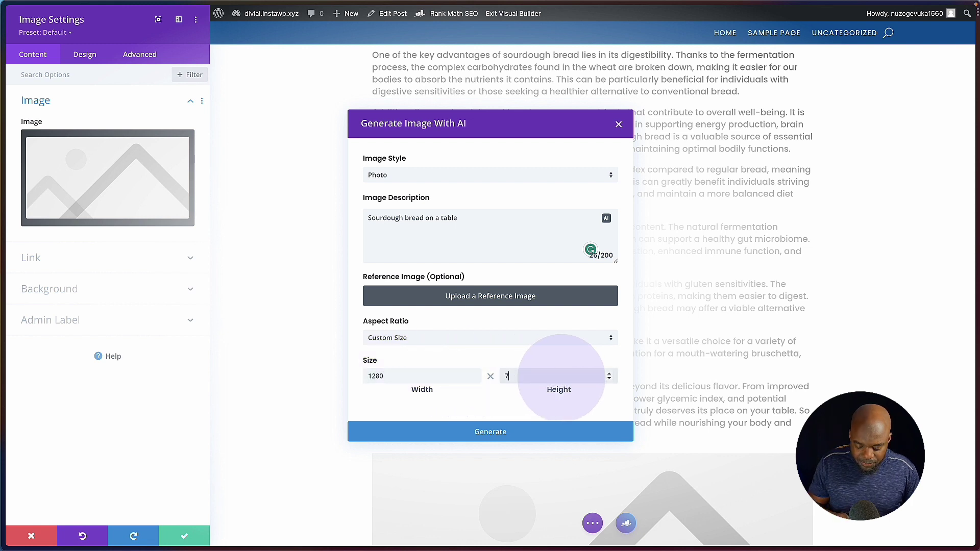
type("20")
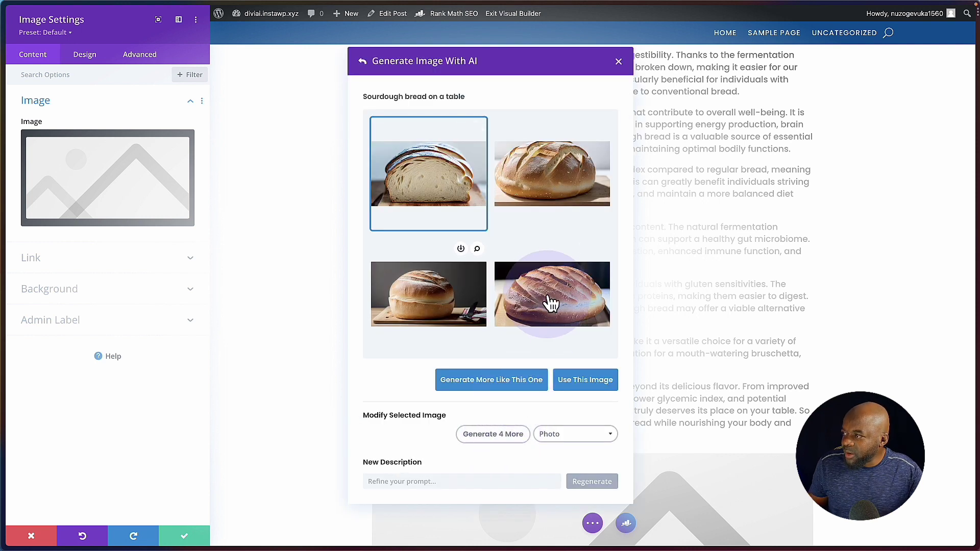
Step: Generate four more similar bread images and use the sliced loaf beside a cup
mouse_move(552, 299)
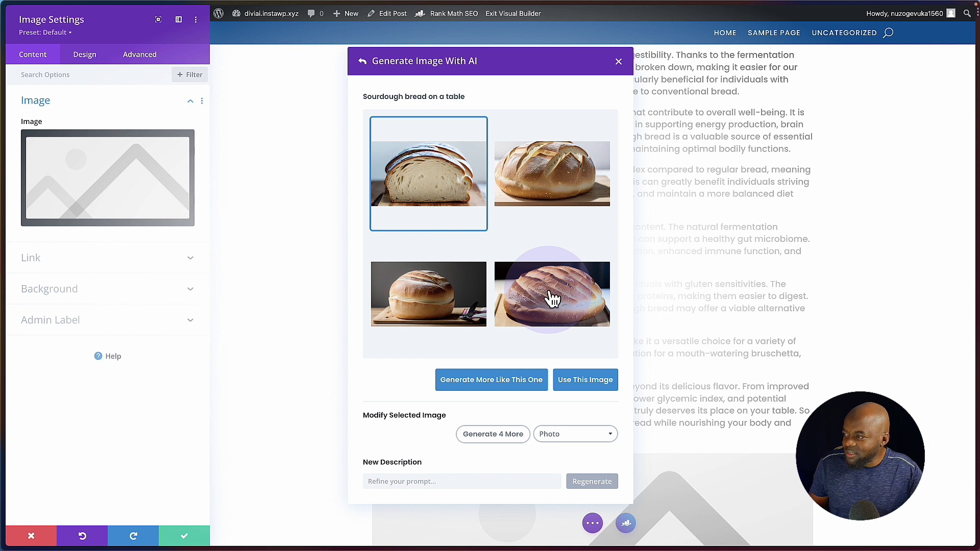
left_click(513, 391)
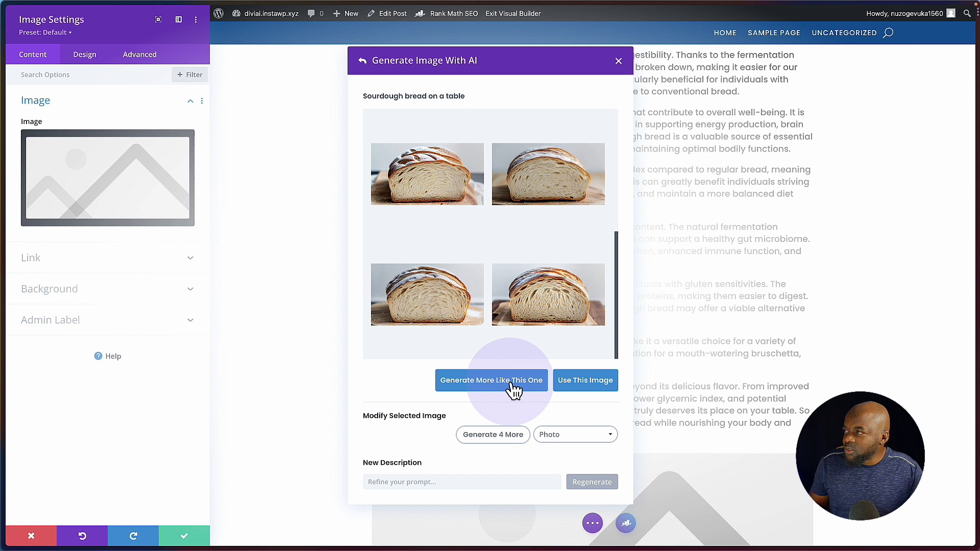
left_click(492, 436)
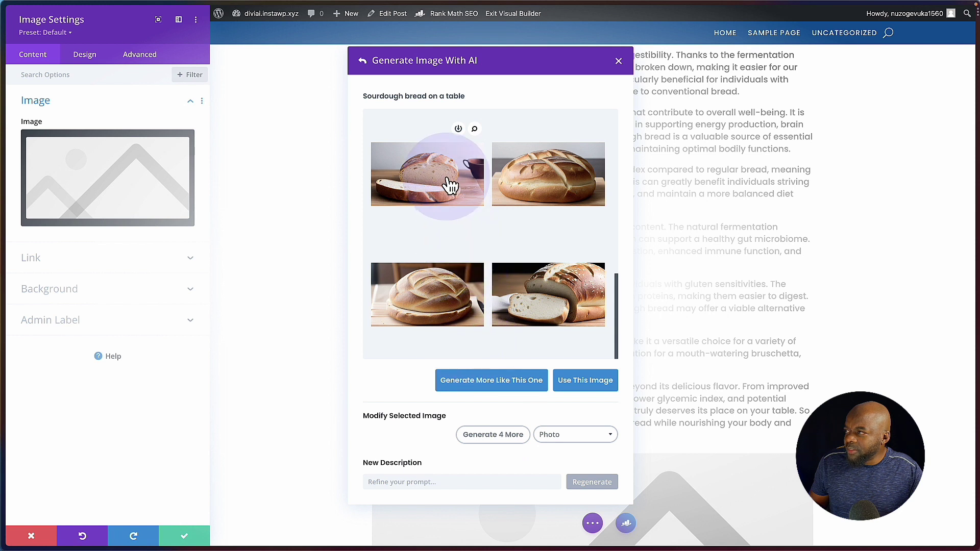
left_click(447, 179)
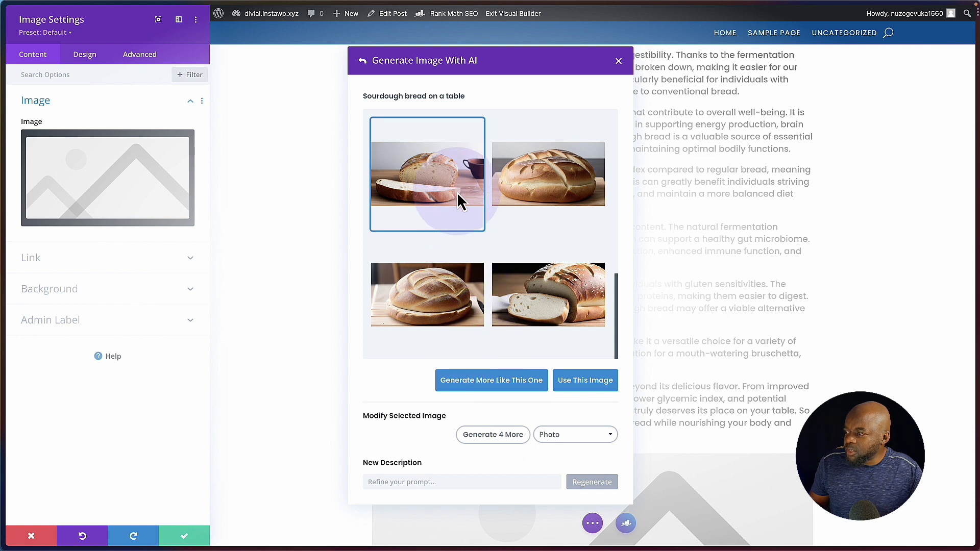
left_click(594, 380)
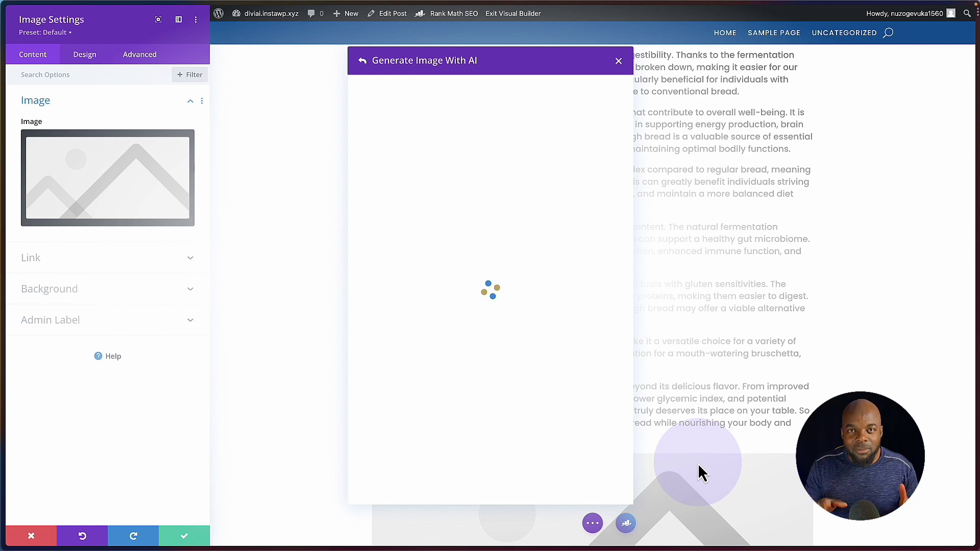
Step: Close the Generate Image With AI dialog to return to the page
left_click(699, 465)
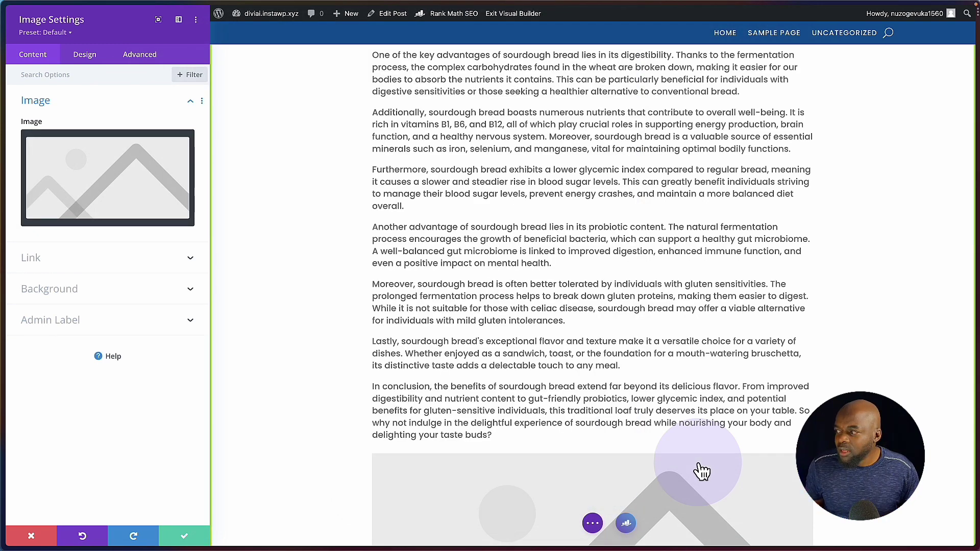